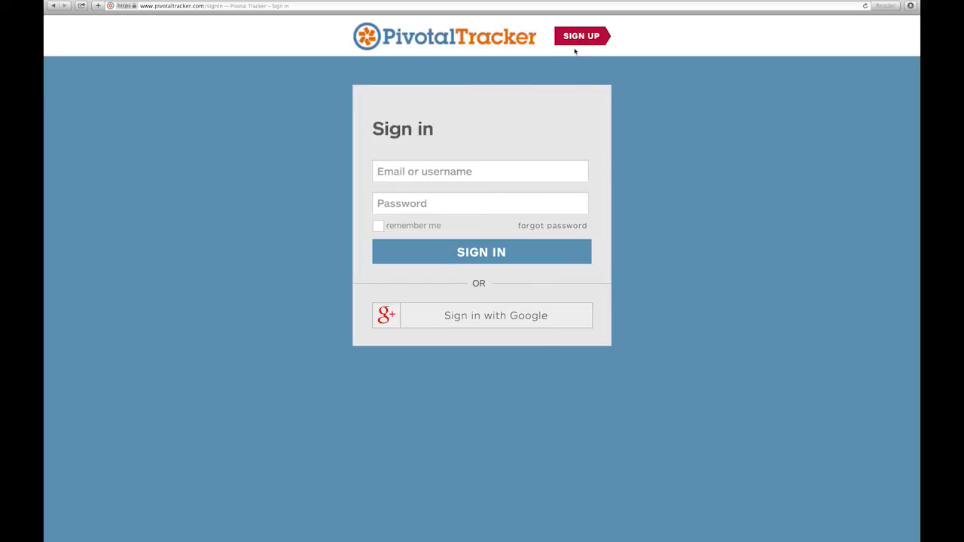
# Sign in to Pivotal Tracker with the account e-mail and password
pyautogui.click(577, 42)
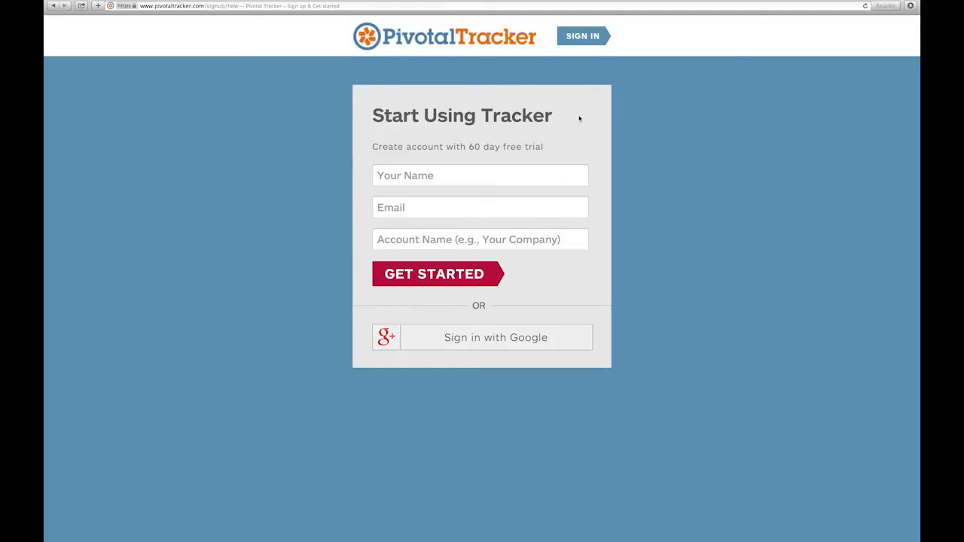
pyautogui.click(572, 42)
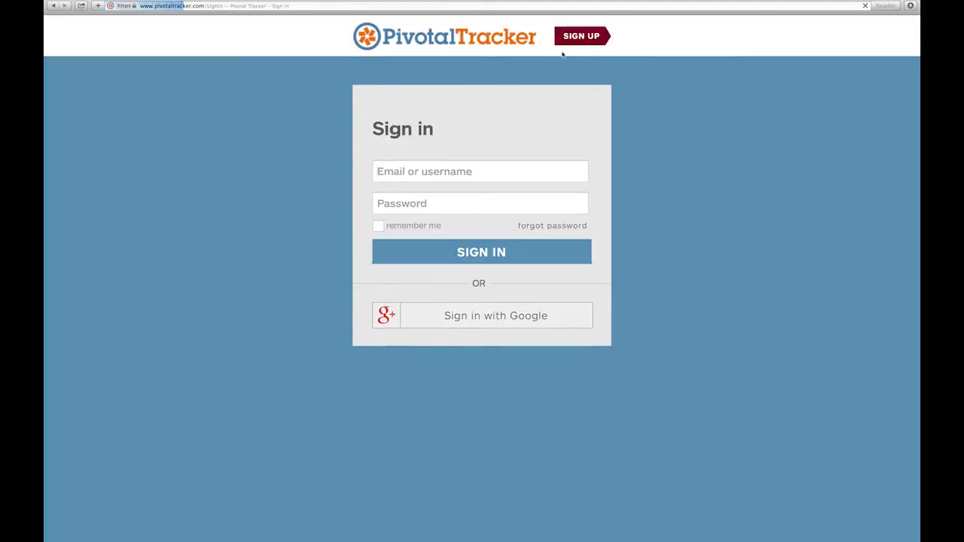
pyautogui.click(455, 171)
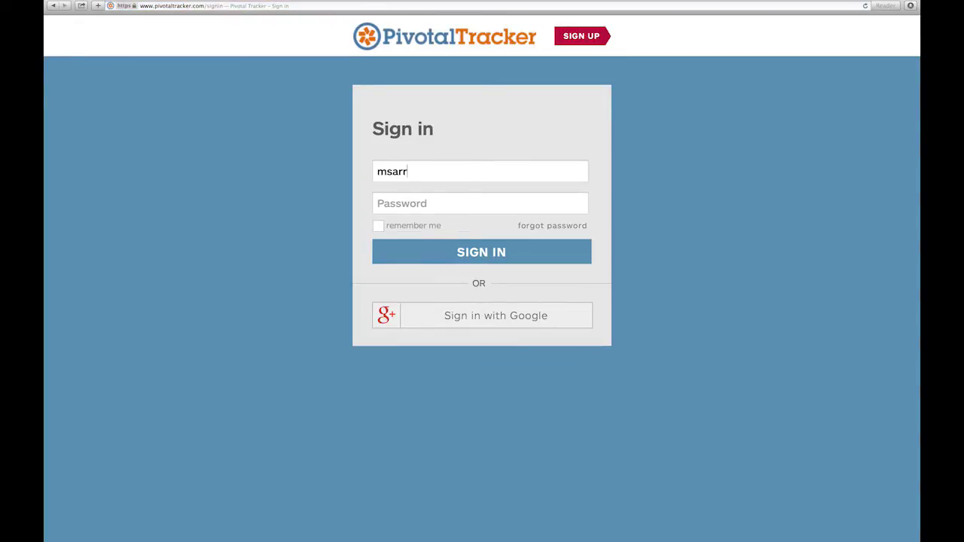
pyautogui.press('Tab')
pyautogui.write('************')
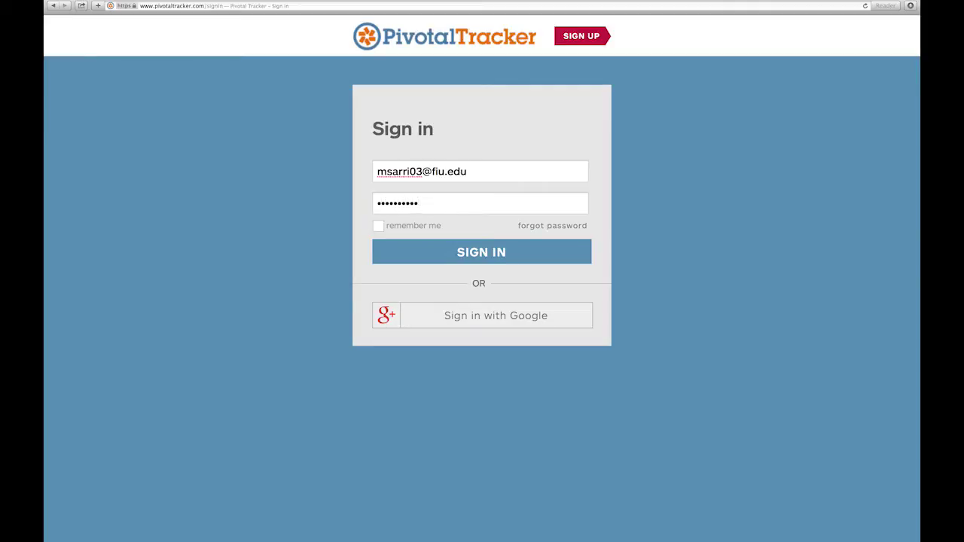
pyautogui.press('Return')
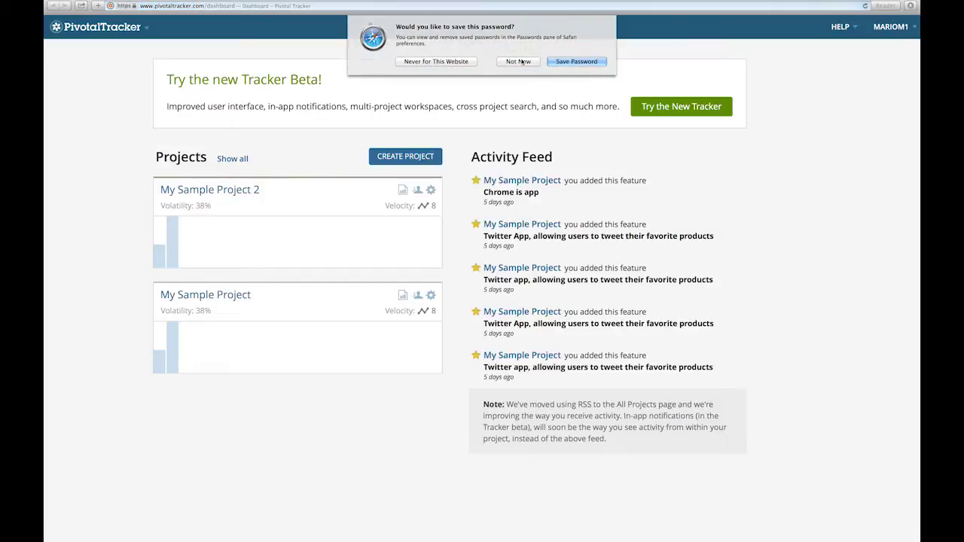
# Decline saving the password and bring up the Create new Project form
pyautogui.click(523, 62)
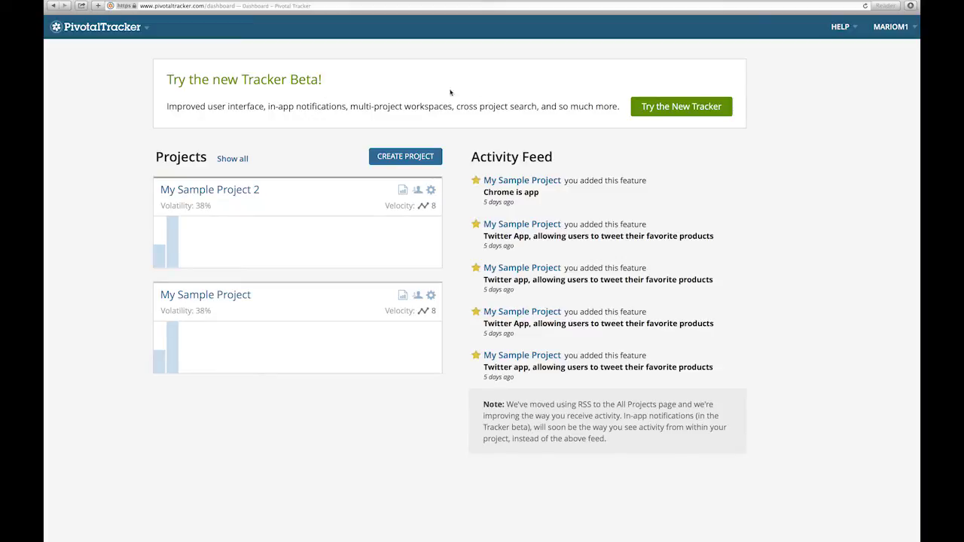
pyautogui.click(113, 32)
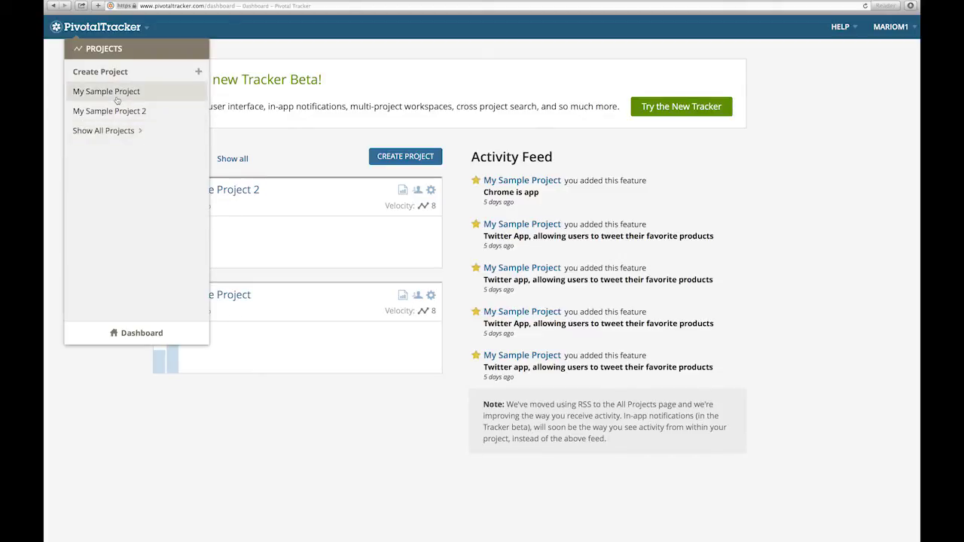
pyautogui.click(130, 337)
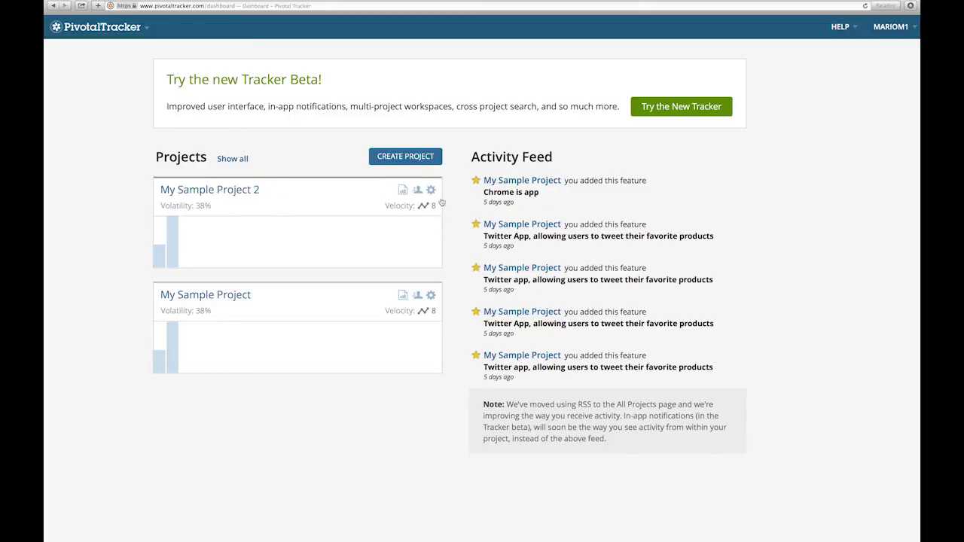
pyautogui.click(410, 155)
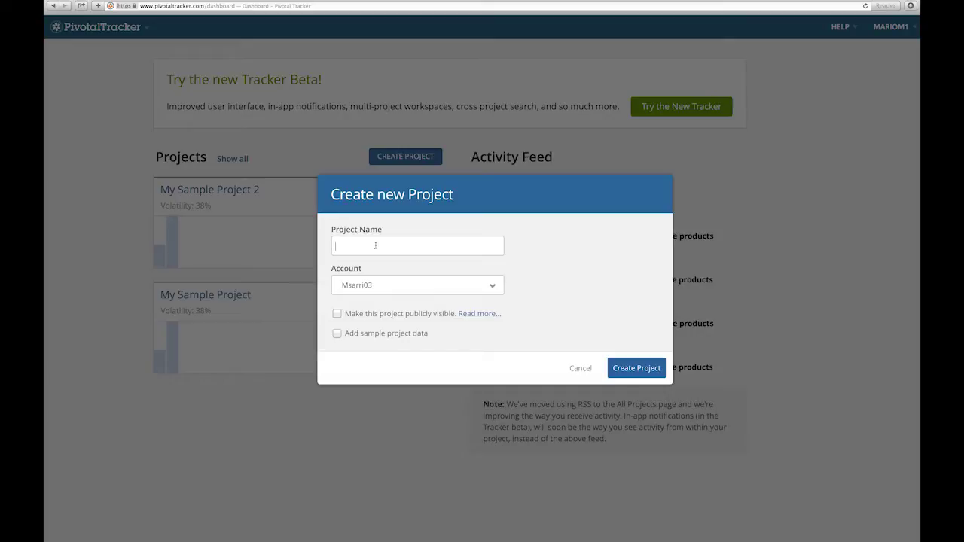
# Create the publicly visible project 'Bingo Game Queue App'
pyautogui.click(375, 246)
pyautogui.write('Bingo Game Queue App')
pyautogui.click(337, 314)
pyautogui.click(635, 367)
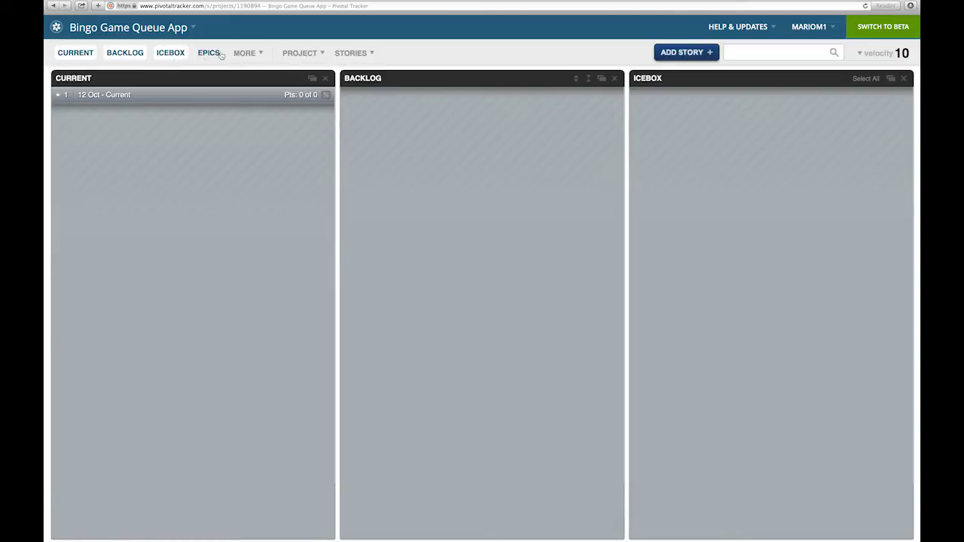
pyautogui.click(245, 52)
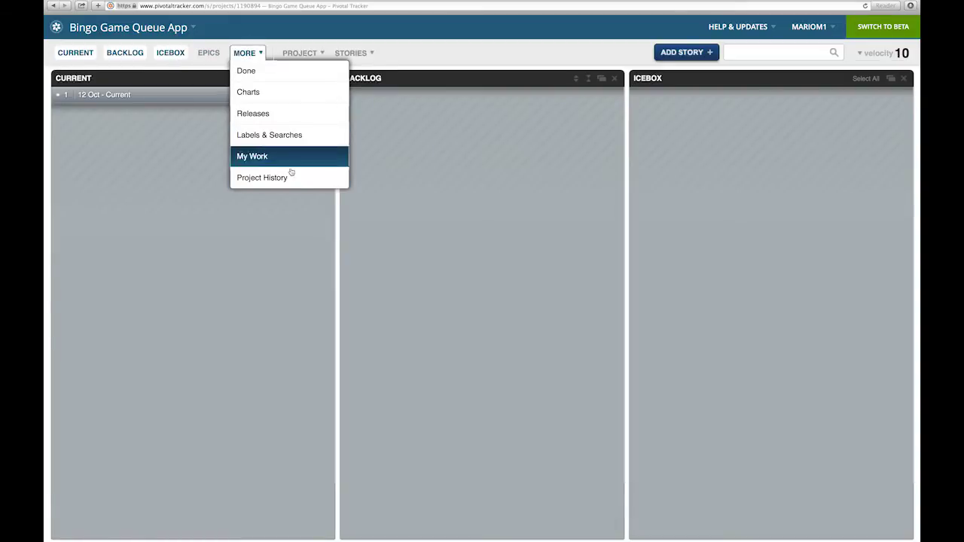
pyautogui.click(207, 143)
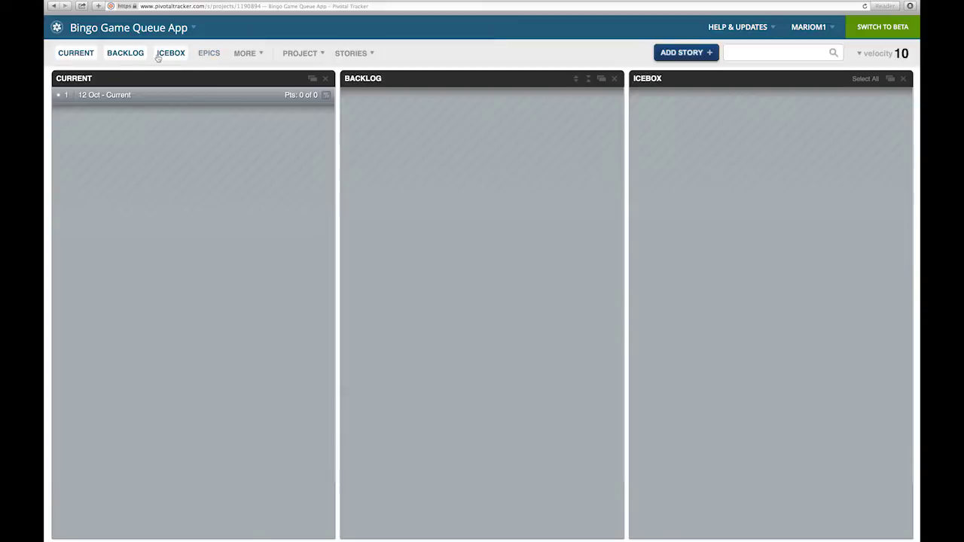
pyautogui.click(245, 55)
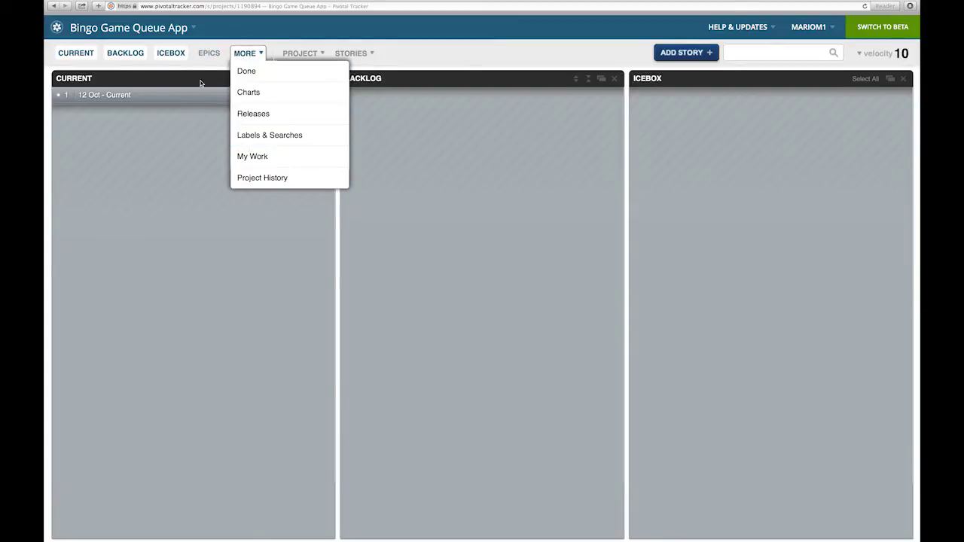
pyautogui.click(217, 33)
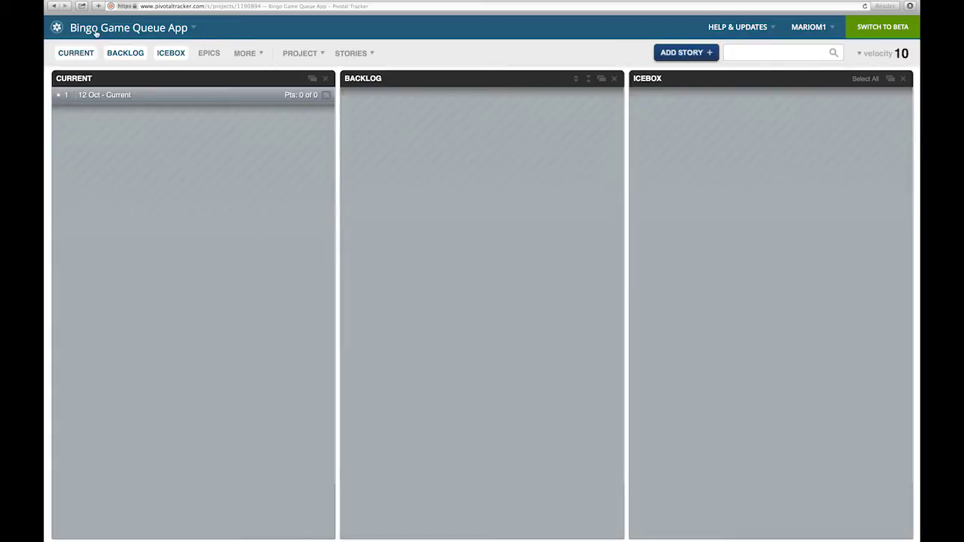
pyautogui.click(147, 32)
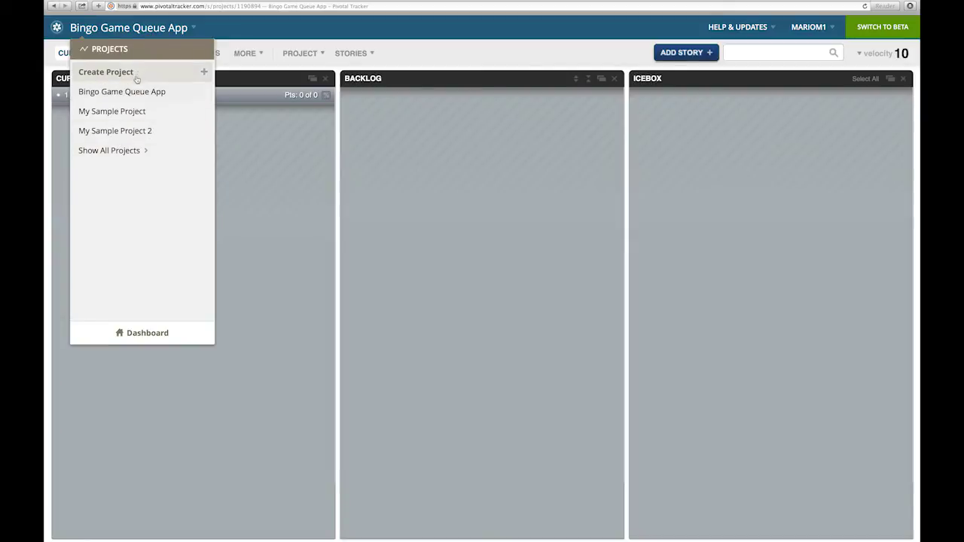
pyautogui.click(129, 339)
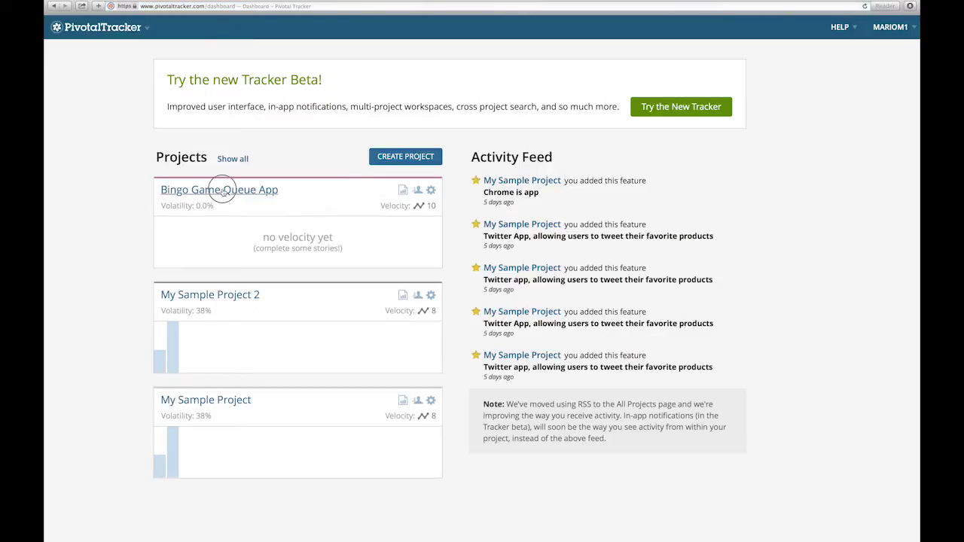
pyautogui.click(222, 192)
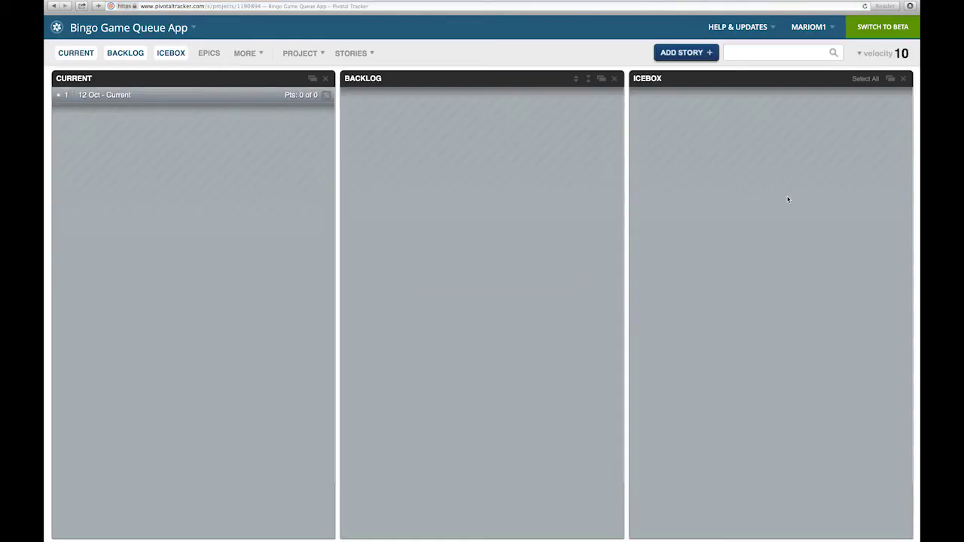
pyautogui.click(740, 30)
# Add the Epics panel to the board, leaving the velocity override unchanged
pyautogui.click(873, 53)
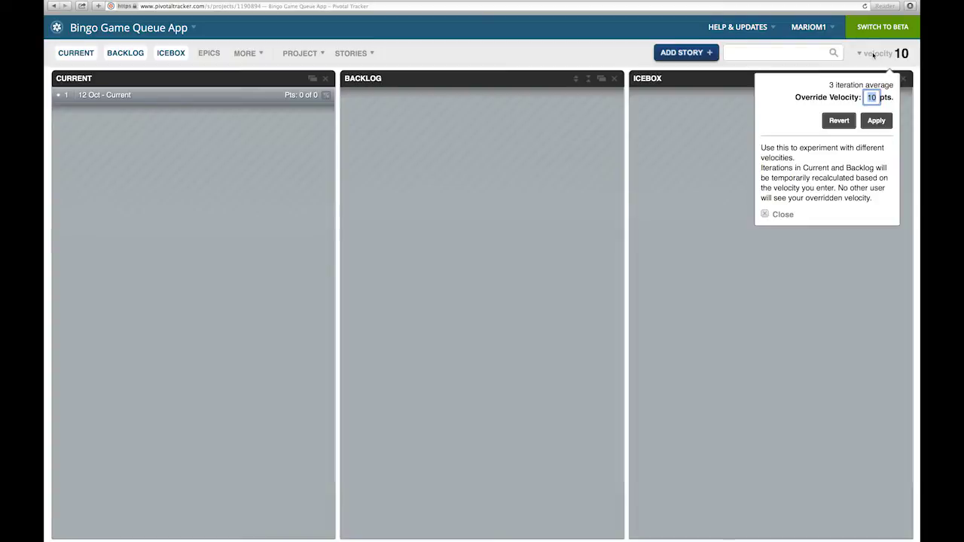
pyautogui.click(727, 103)
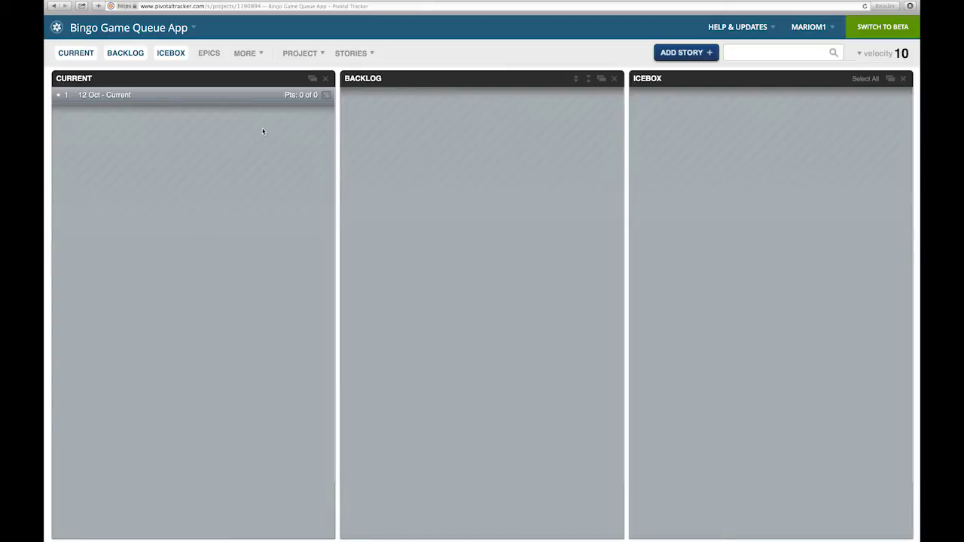
pyautogui.click(209, 53)
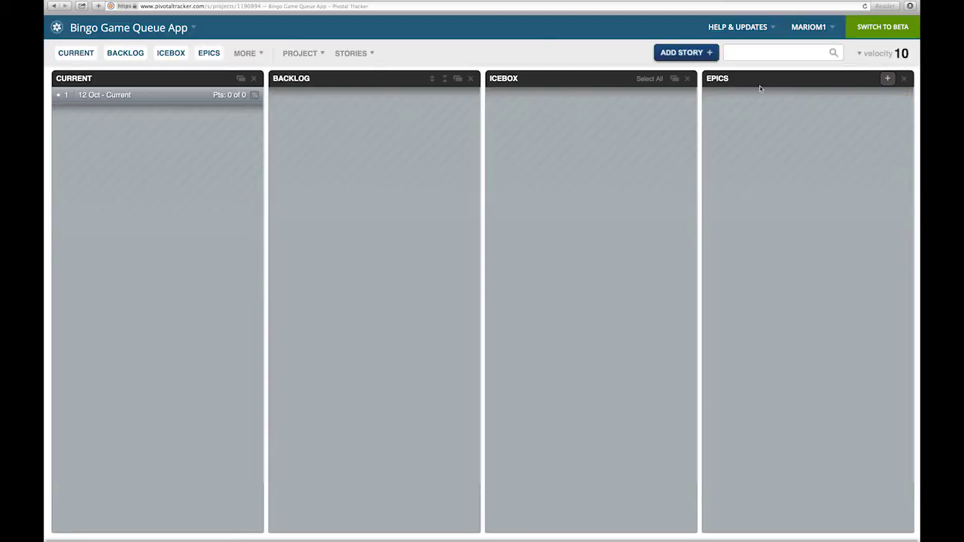
# Save the epic 'Native iOS App that a user can download from the Apple app store.' and review it
pyautogui.click(887, 79)
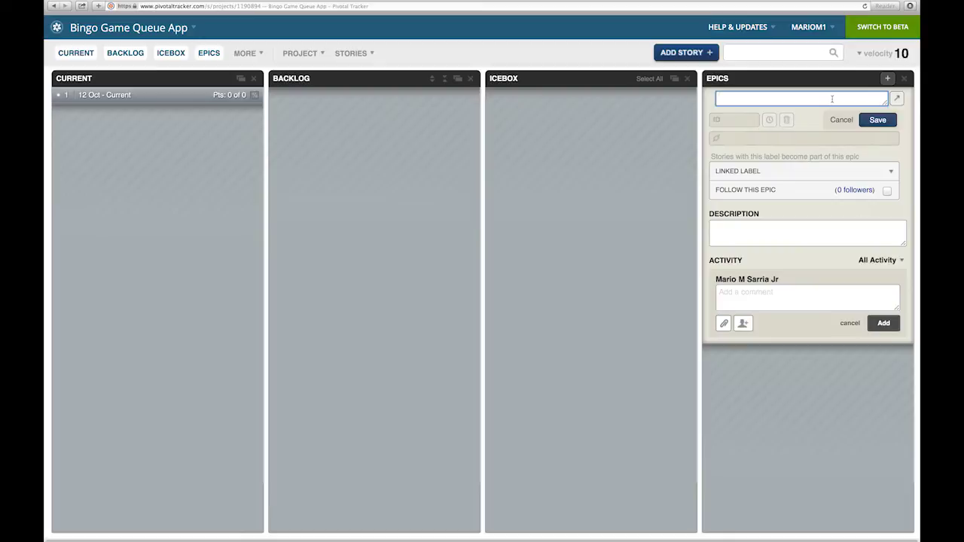
pyautogui.write('N')
pyautogui.press('BackSpace')
pyautogui.write('Native iOS App that a user can download from the ')
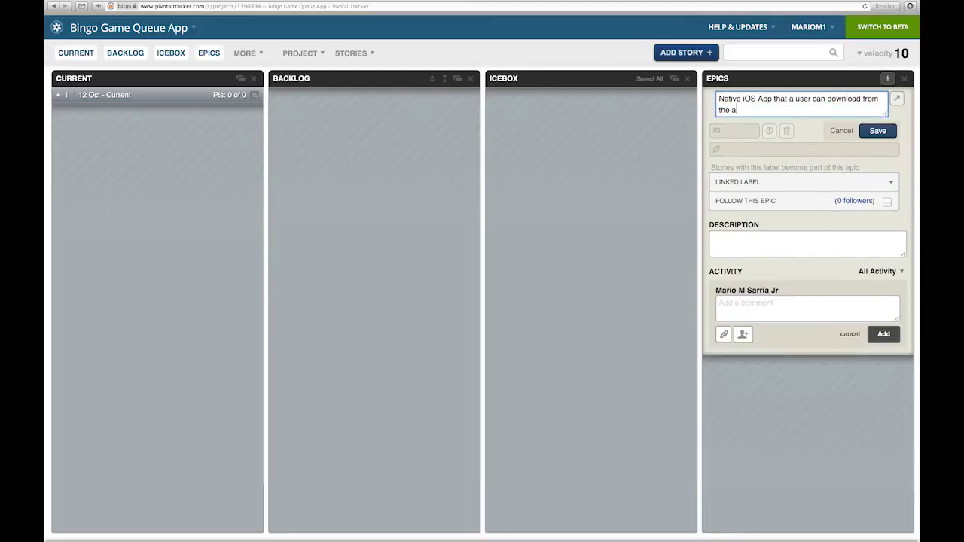
pyautogui.write('Apple App')
pyautogui.press('BackSpace')
pyautogui.press('BackSpace')
pyautogui.press('BackSpace')
pyautogui.write('app store.')
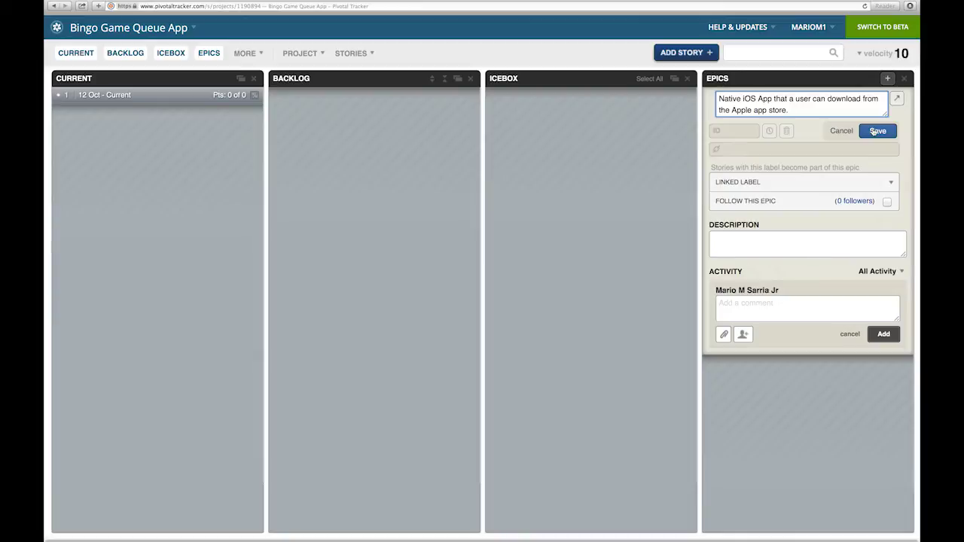
pyautogui.click(876, 131)
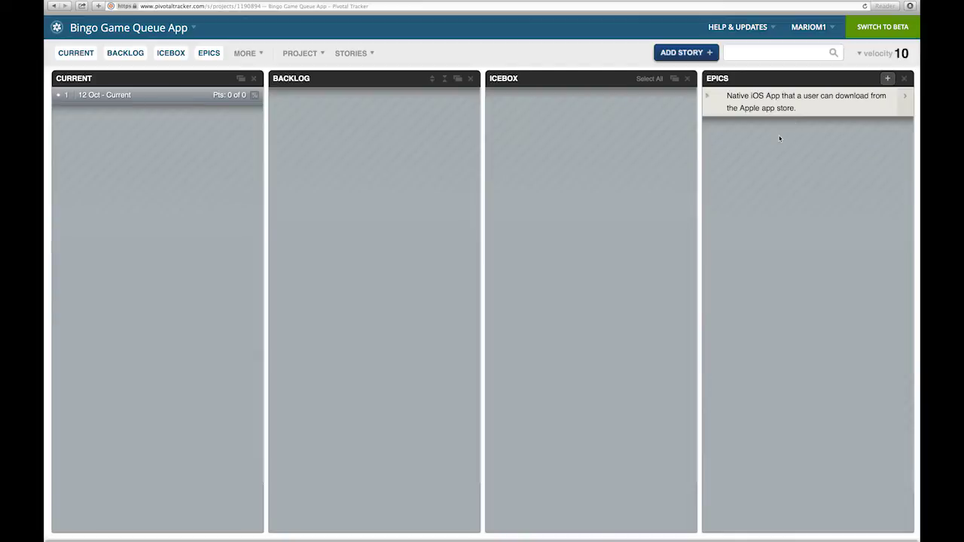
pyautogui.click(709, 99)
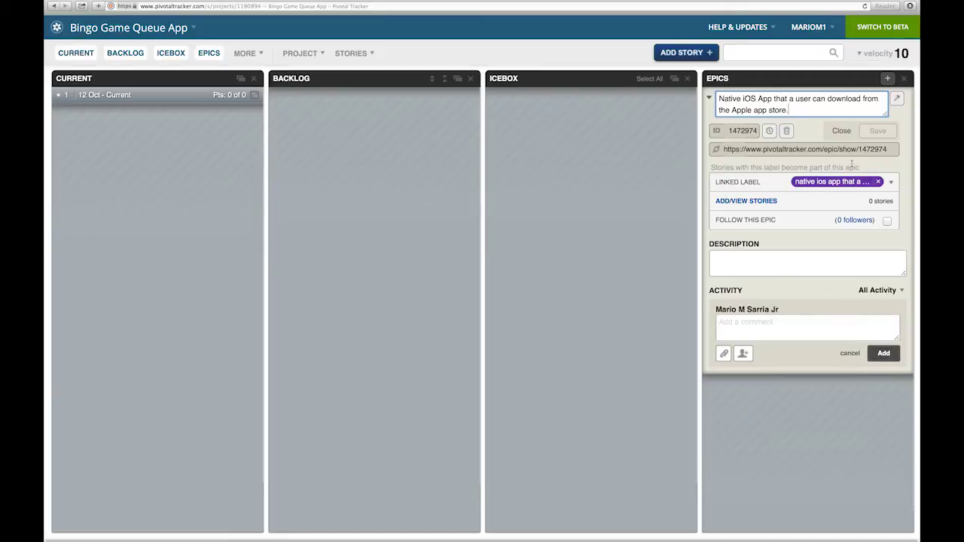
pyautogui.click(835, 134)
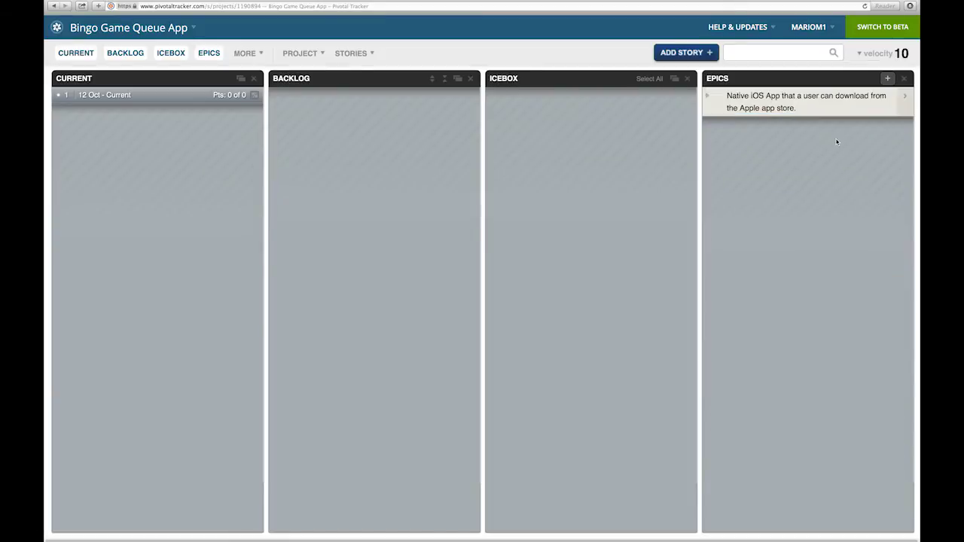
# Save the epic 'The user needs to use the iOS app to queue for a bingo session'
pyautogui.click(889, 79)
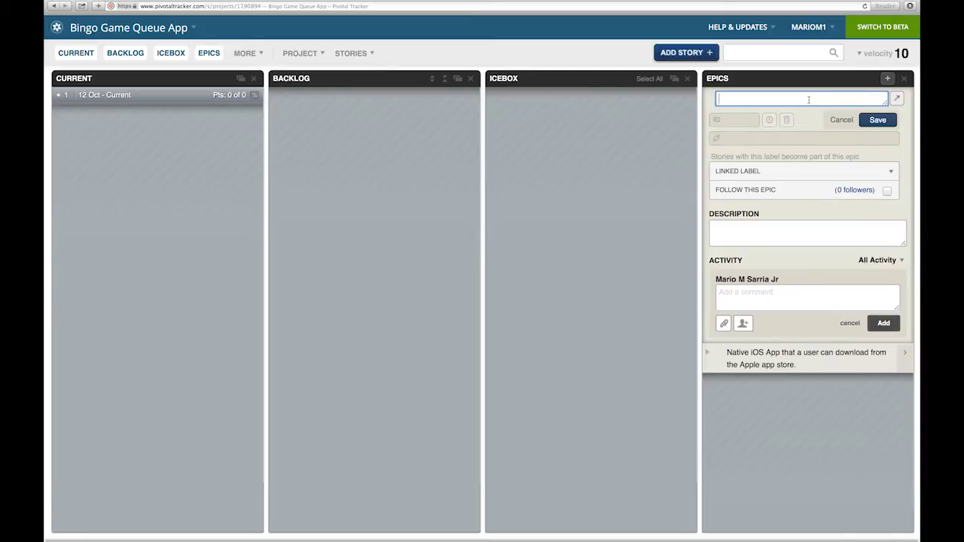
pyautogui.write('The user needs to use the iOS app to queue for a bingo session')
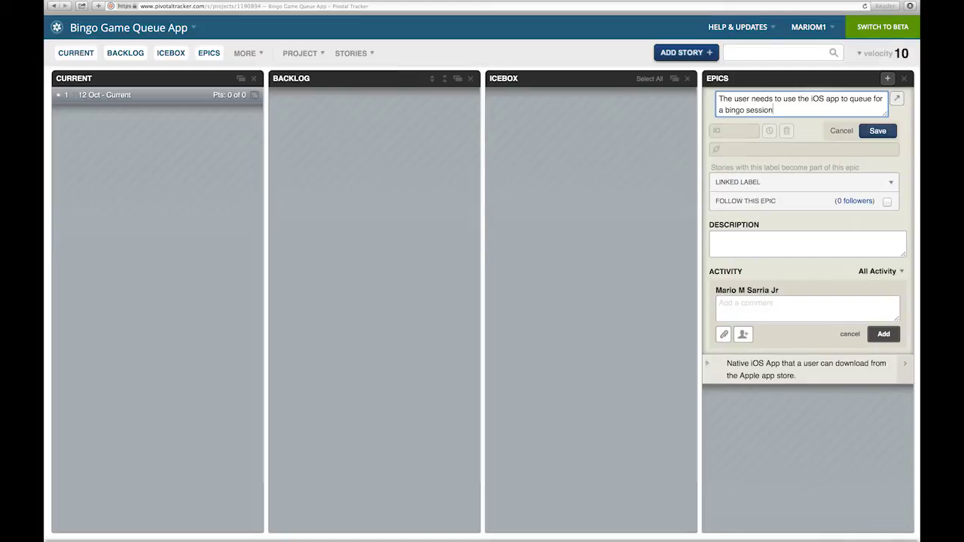
pyautogui.click(877, 131)
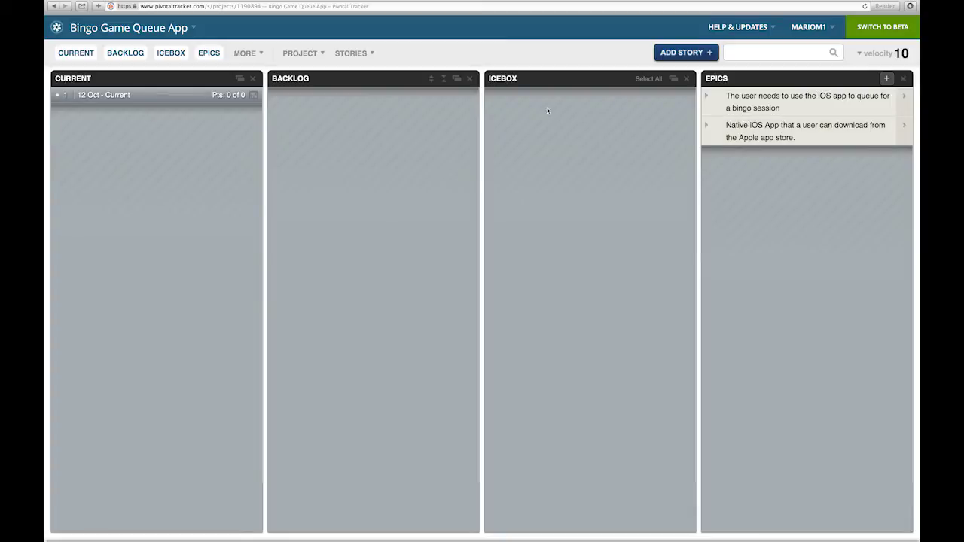
# Start the story 'A native iOS App for an iOS Device' as an unestimated, unowned Feature
pyautogui.click(684, 52)
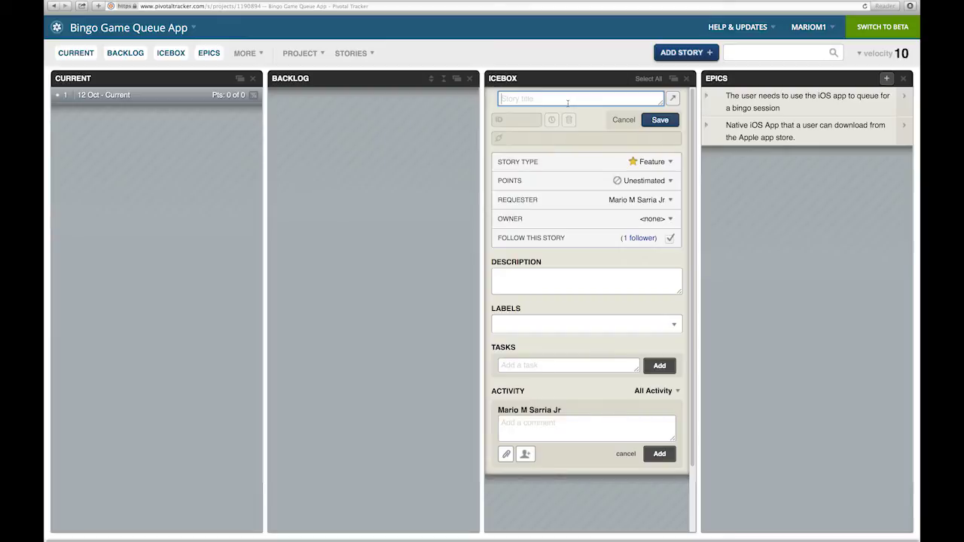
pyautogui.write('A native iOS App for an iOS Device')
pyautogui.click(651, 161)
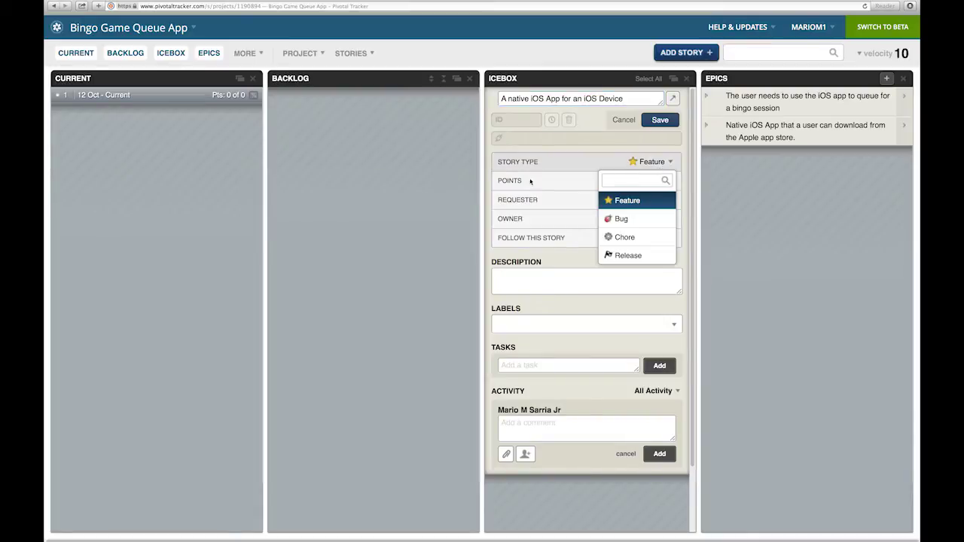
pyautogui.click(528, 181)
pyautogui.click(640, 181)
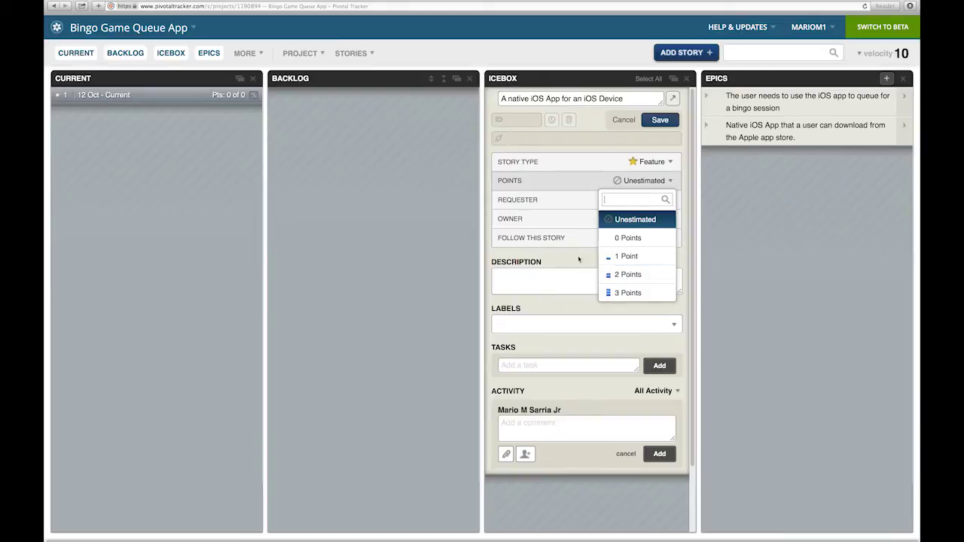
pyautogui.click(600, 217)
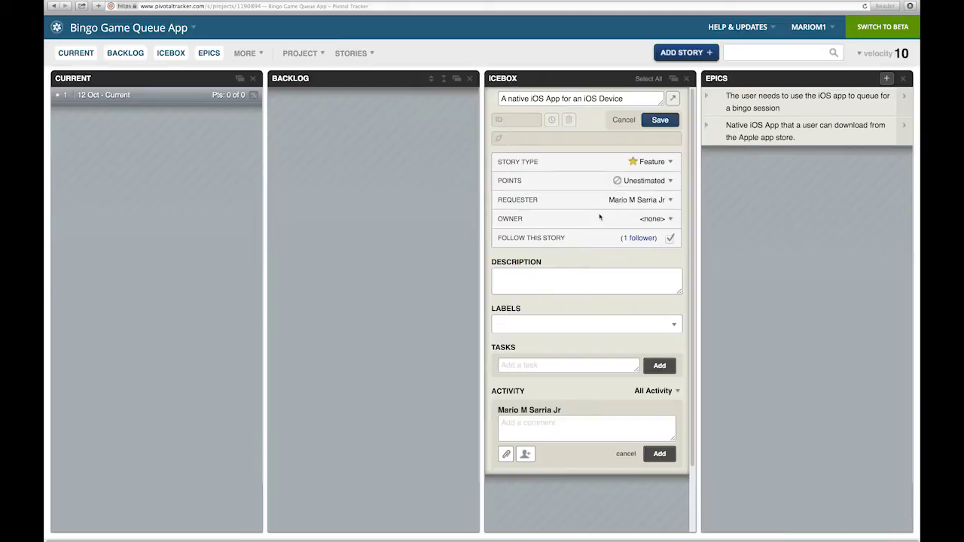
pyautogui.click(661, 219)
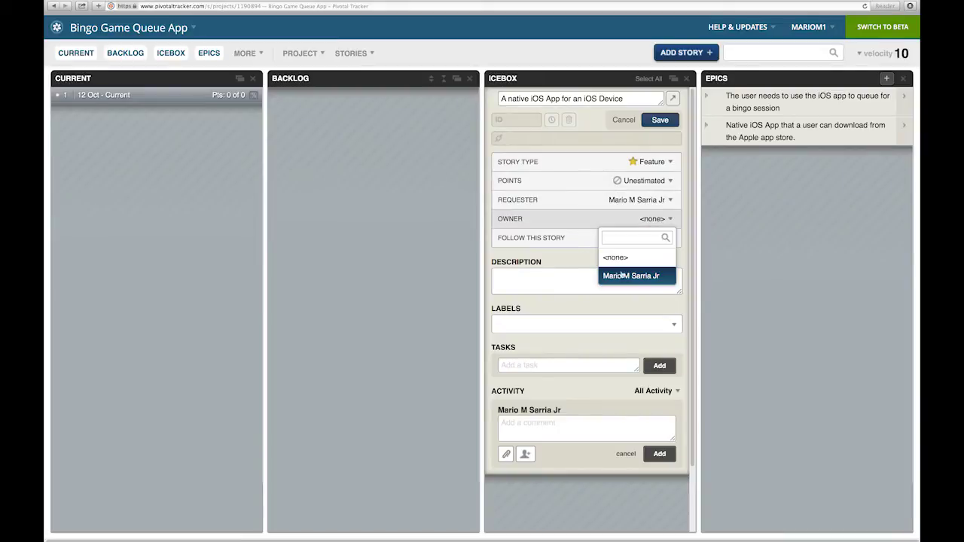
pyautogui.click(558, 258)
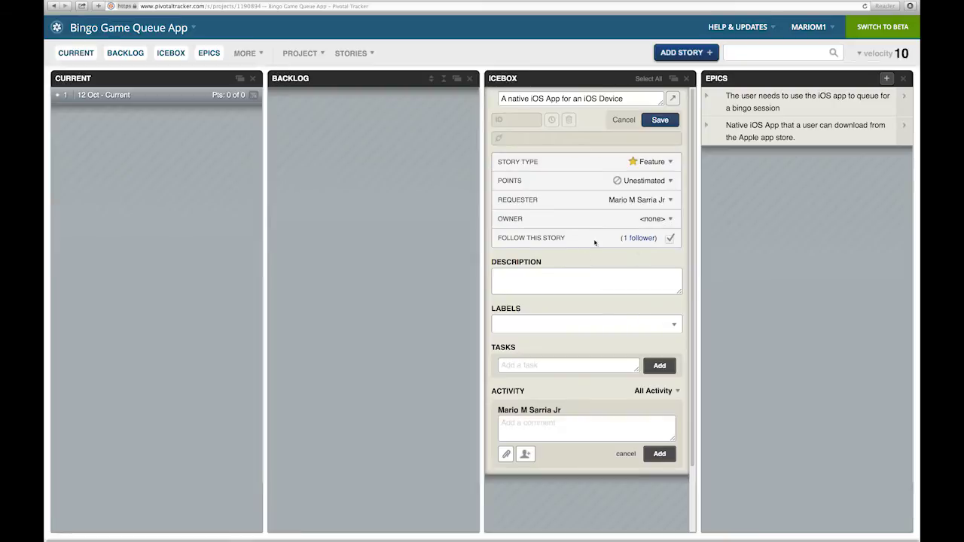
pyautogui.click(636, 239)
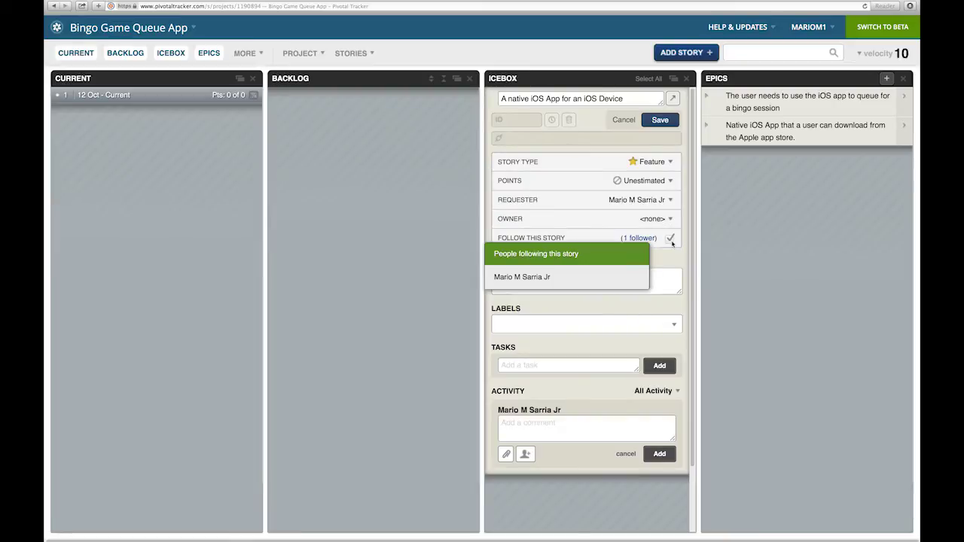
pyautogui.click(668, 253)
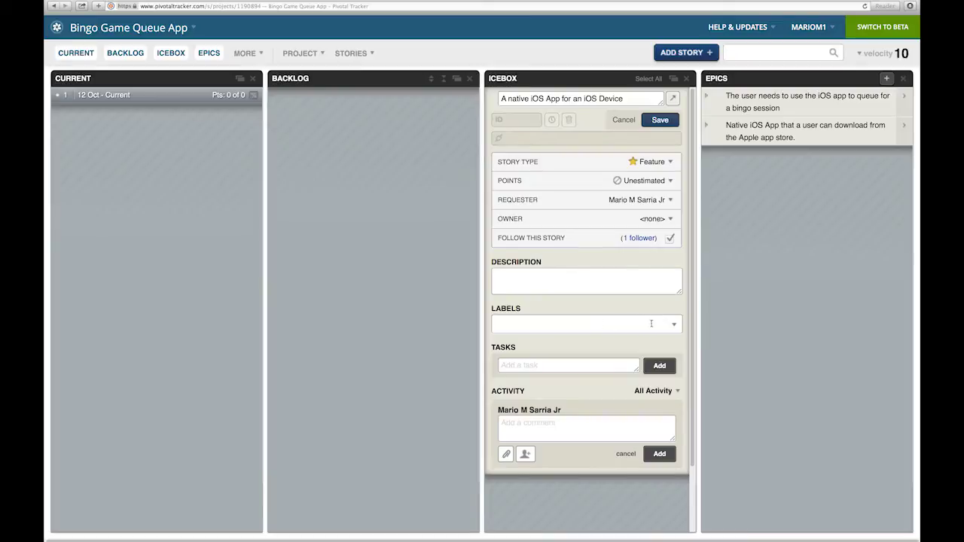
# Label the story with the native iOS app epic and save it to the Icebox
pyautogui.click(675, 327)
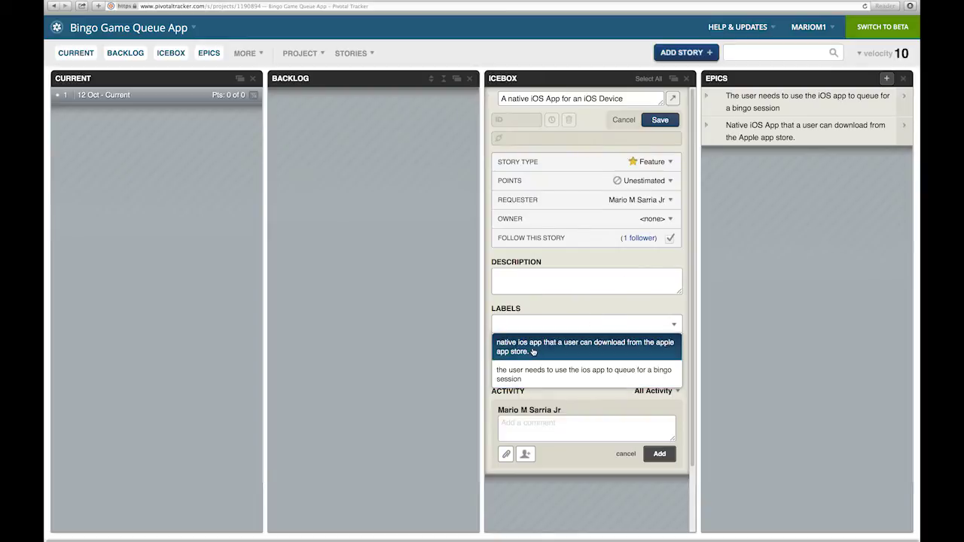
pyautogui.click(530, 351)
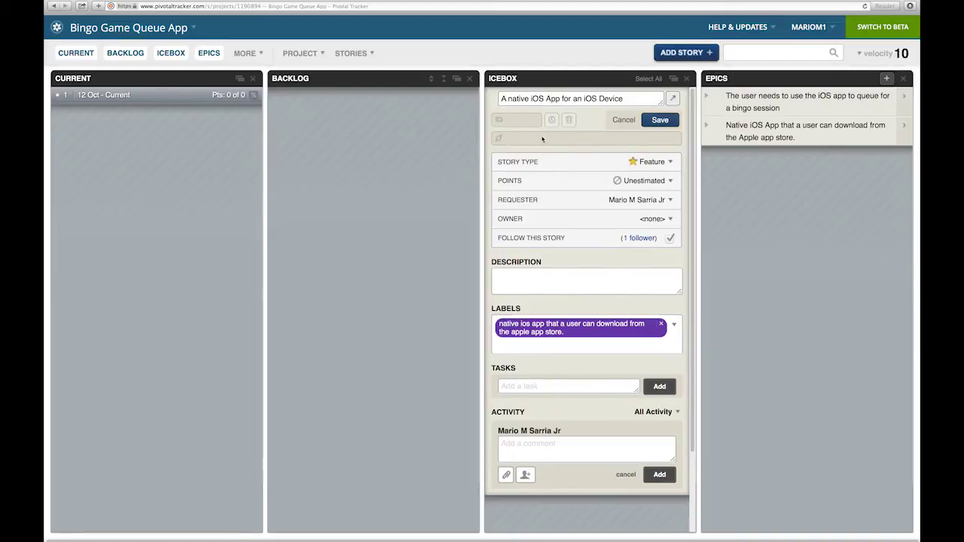
pyautogui.click(660, 120)
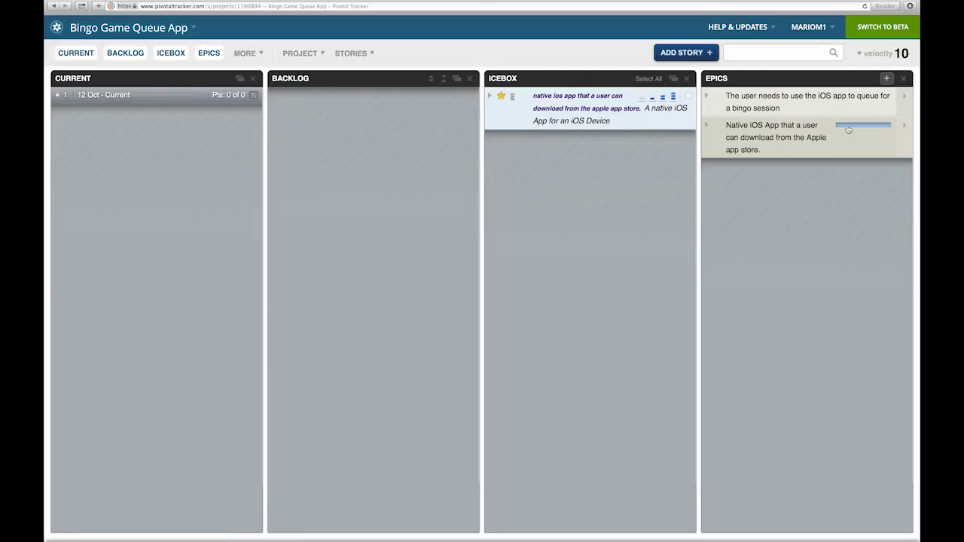
# Save the story 'Review iOS app code follows Apple App Store guidelines.' with the native iOS app label
pyautogui.moveTo(848, 130)
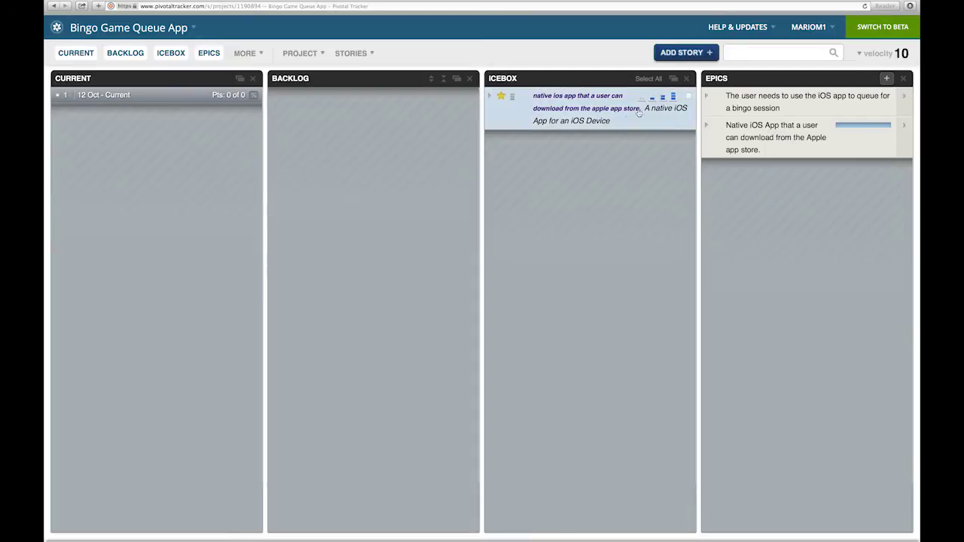
pyautogui.click(682, 53)
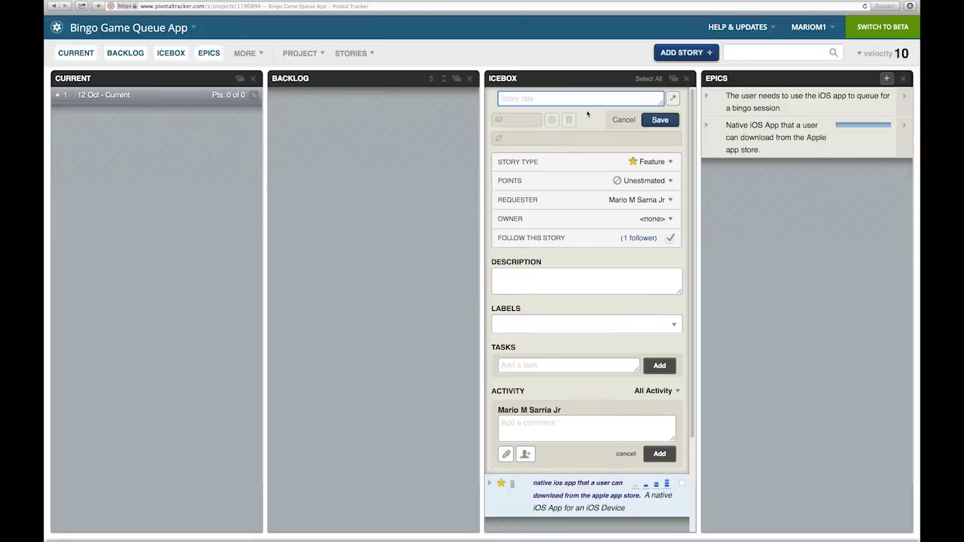
pyautogui.write('Review iOS app co')
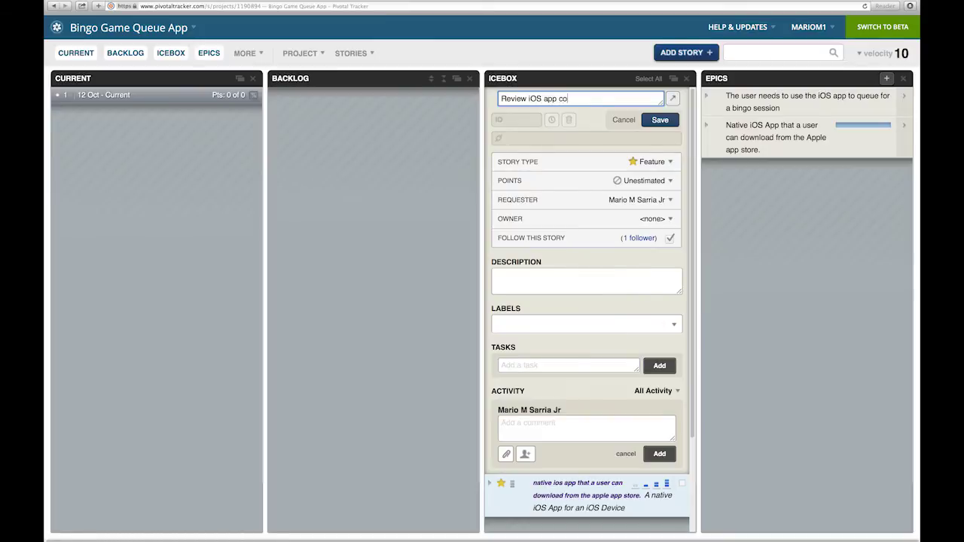
pyautogui.write('de follows Apple App Store guidline')
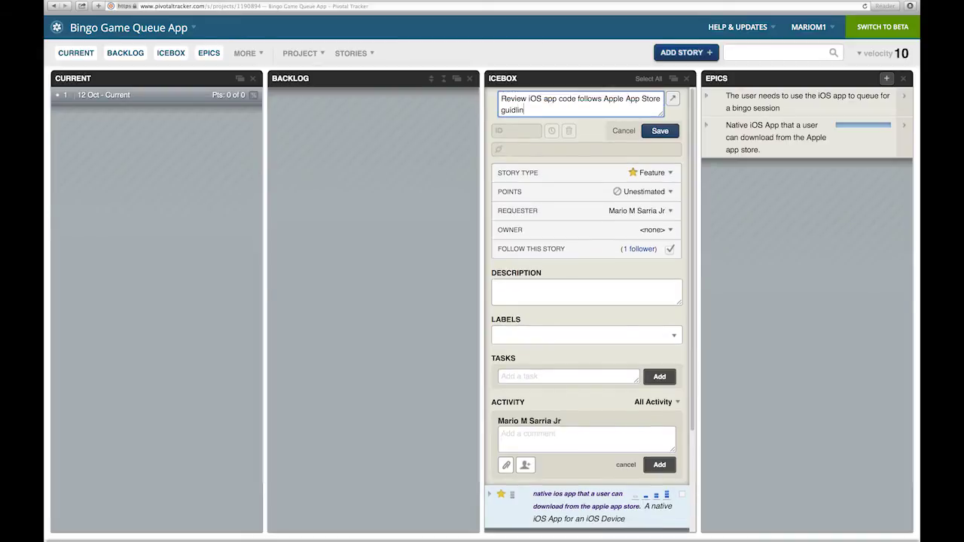
pyautogui.press('BackSpace')
pyautogui.press('BackSpace')
pyautogui.press('BackSpace')
pyautogui.press('BackSpace')
pyautogui.write('elines.')
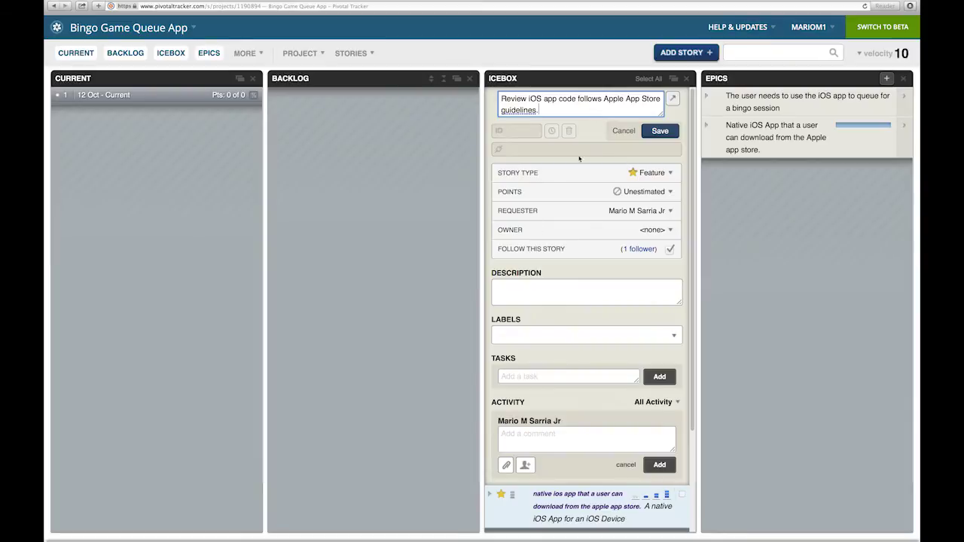
pyautogui.rightClick(527, 111)
pyautogui.click(546, 122)
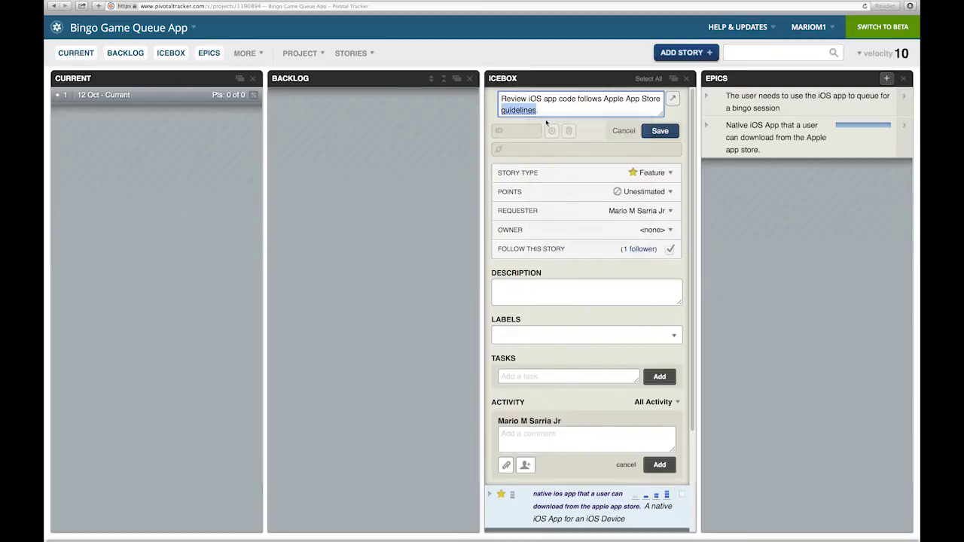
pyautogui.click(673, 340)
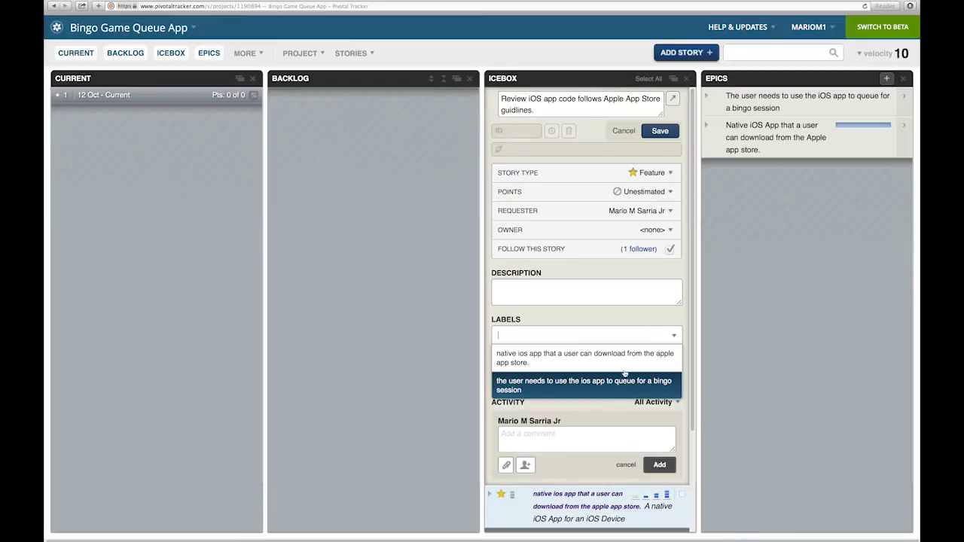
pyautogui.click(625, 369)
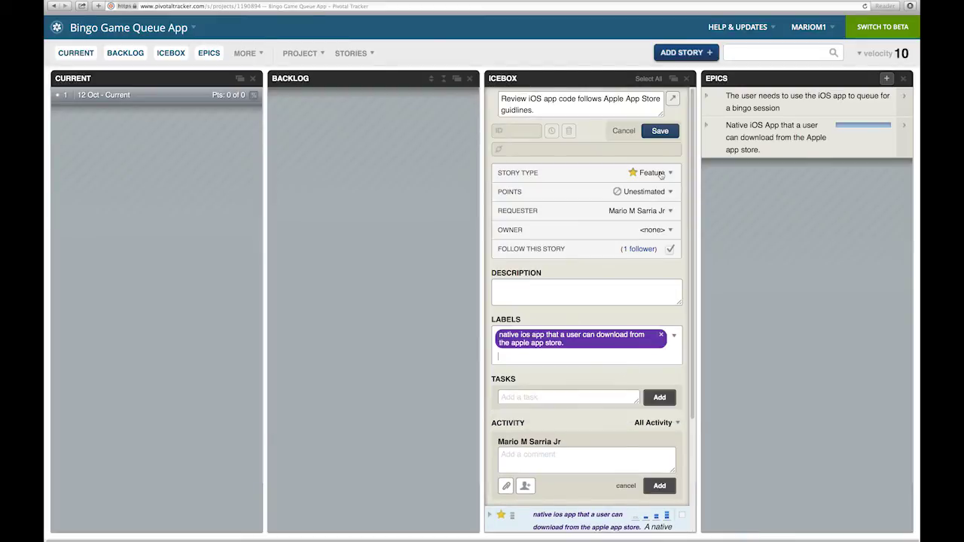
pyautogui.click(660, 132)
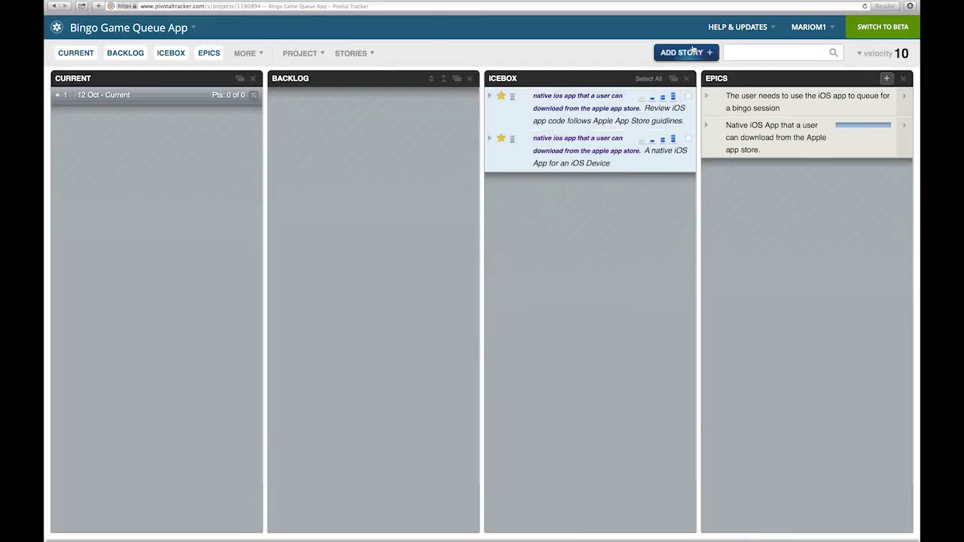
# Save the story 'Create an account on the iOS app' with the bingo session queue label
pyautogui.click(689, 54)
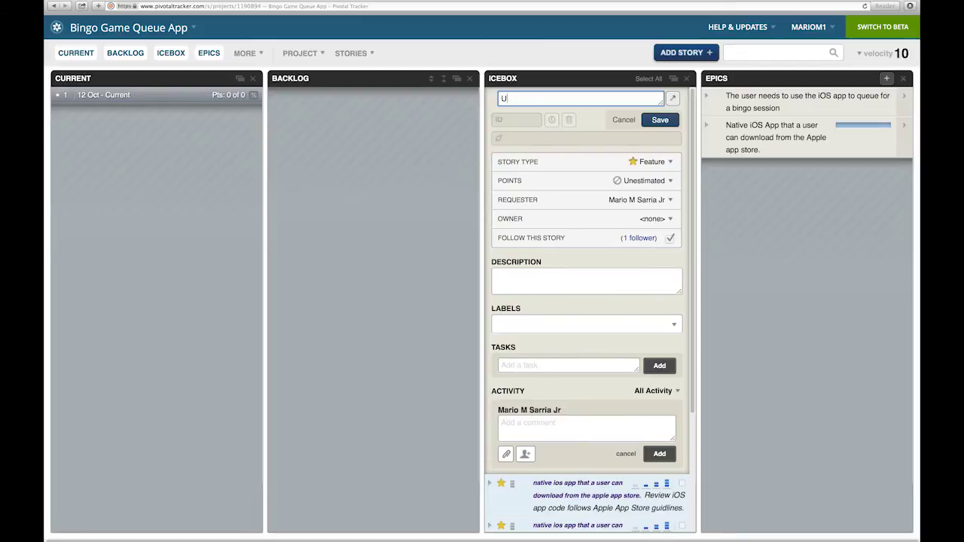
pyautogui.press('BackSpace')
pyautogui.write('Create an account on the iOS app.')
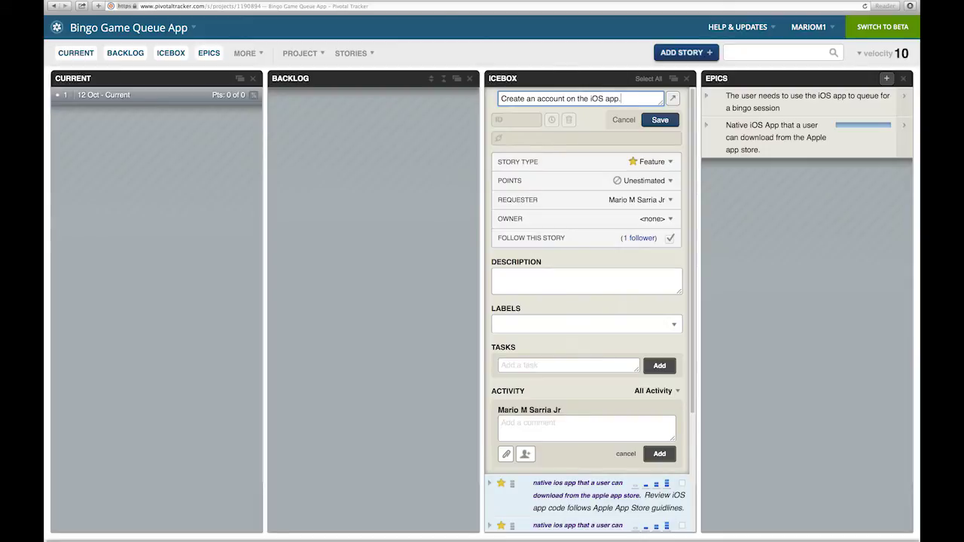
pyautogui.click(681, 328)
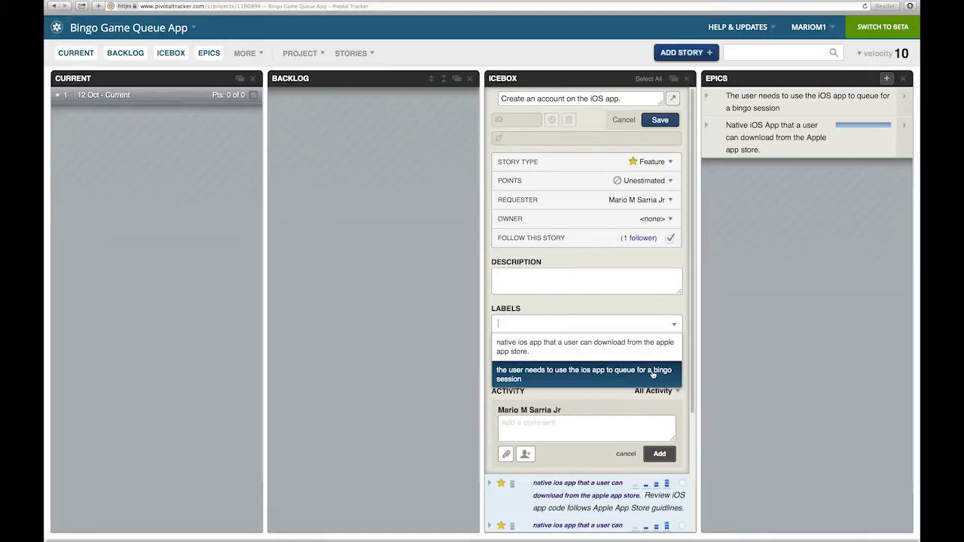
pyautogui.click(655, 372)
pyautogui.click(660, 119)
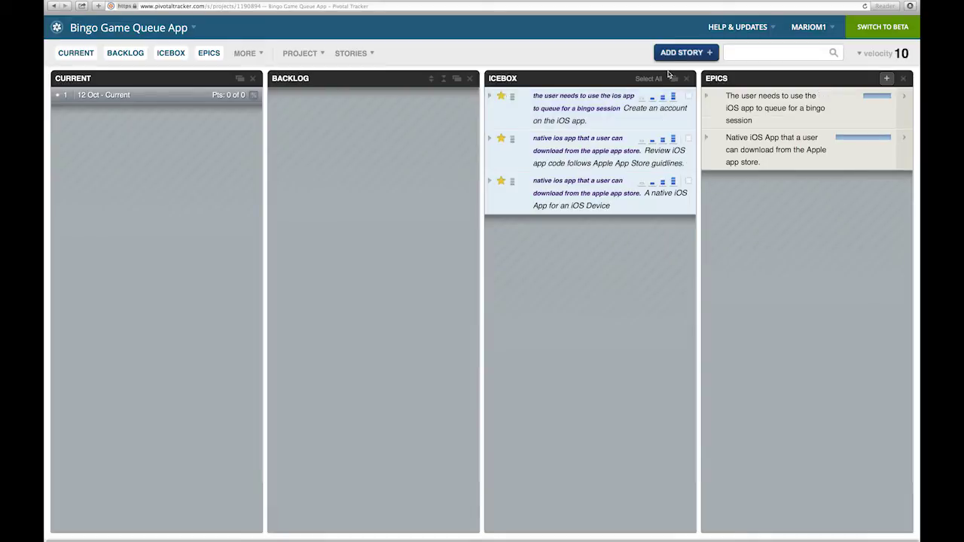
# Save the story 'Create a bingo player profile' with the bingo session queue label
pyautogui.click(683, 53)
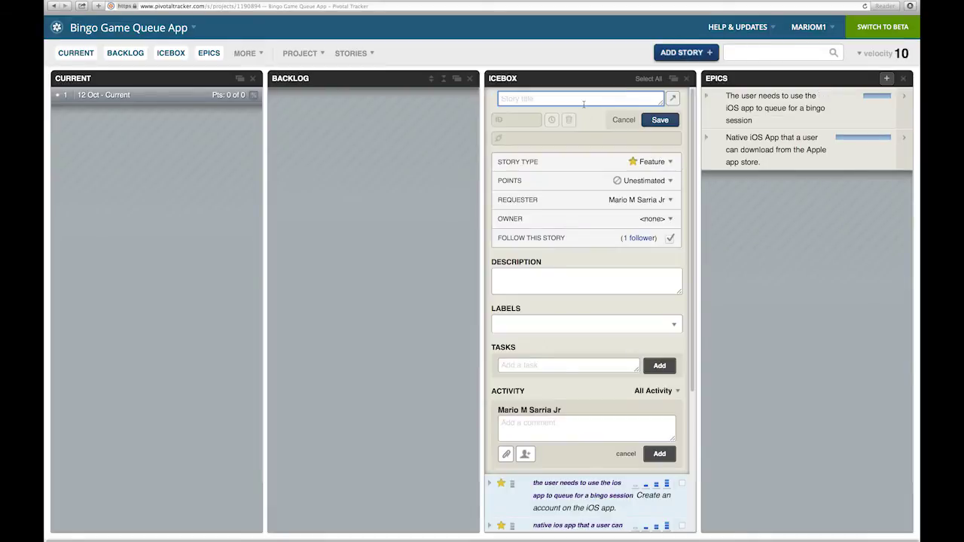
pyautogui.write('Create a ')
pyautogui.write('bingo plaeyr')
pyautogui.press('BackSpace')
pyautogui.press('BackSpace')
pyautogui.press('BackSpace')
pyautogui.press('BackSpace')
pyautogui.write('yer profi')
pyautogui.click(674, 329)
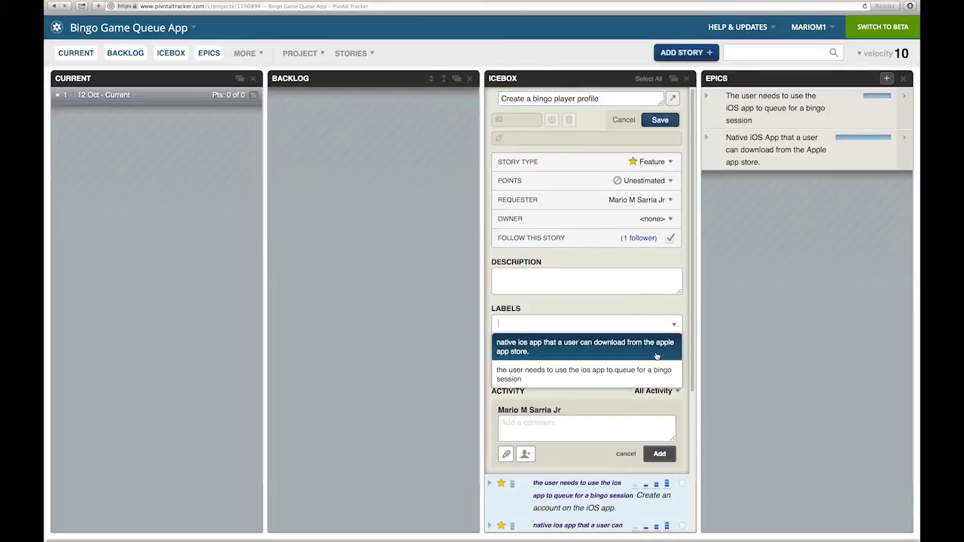
pyautogui.click(655, 374)
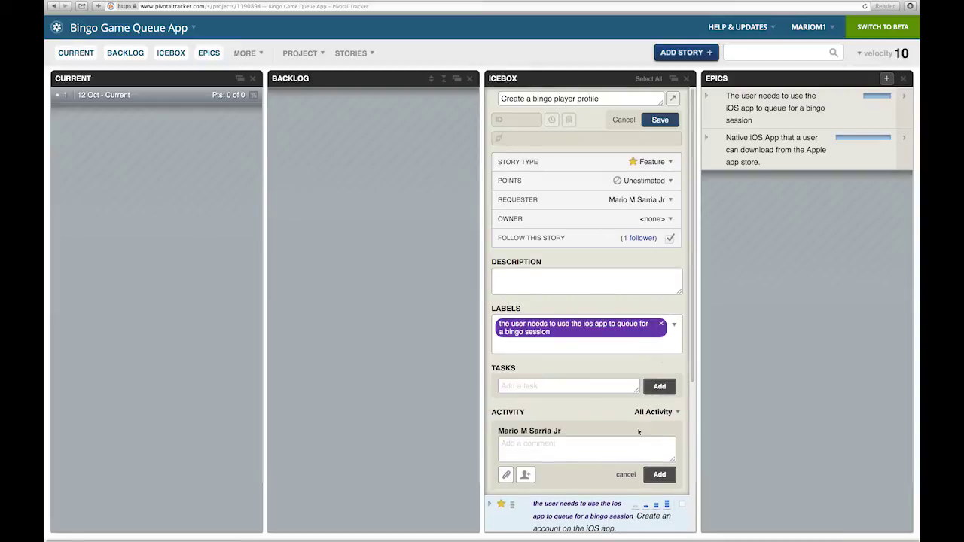
pyautogui.click(660, 120)
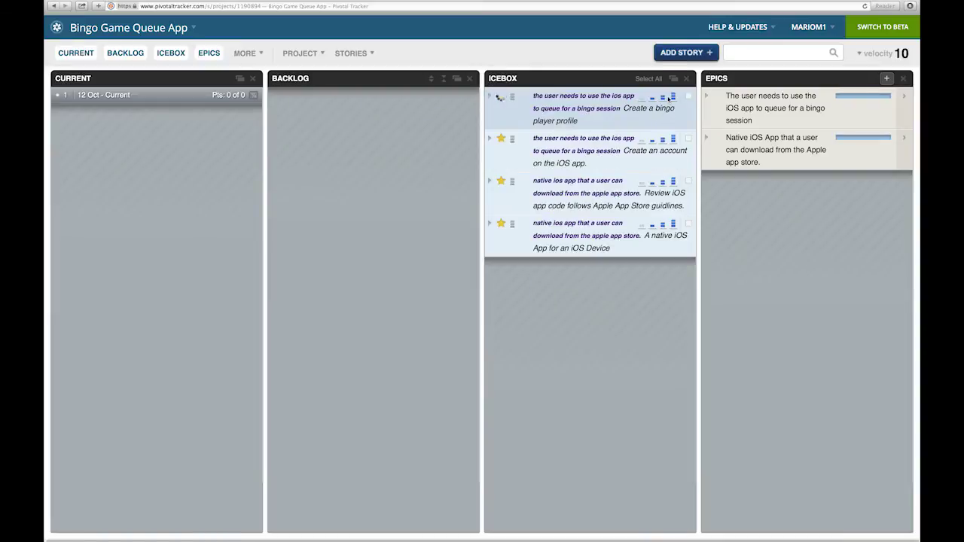
# Save the story 'Queue up for a bingo session on the iOS app' with the bingo-queue label
pyautogui.click(688, 54)
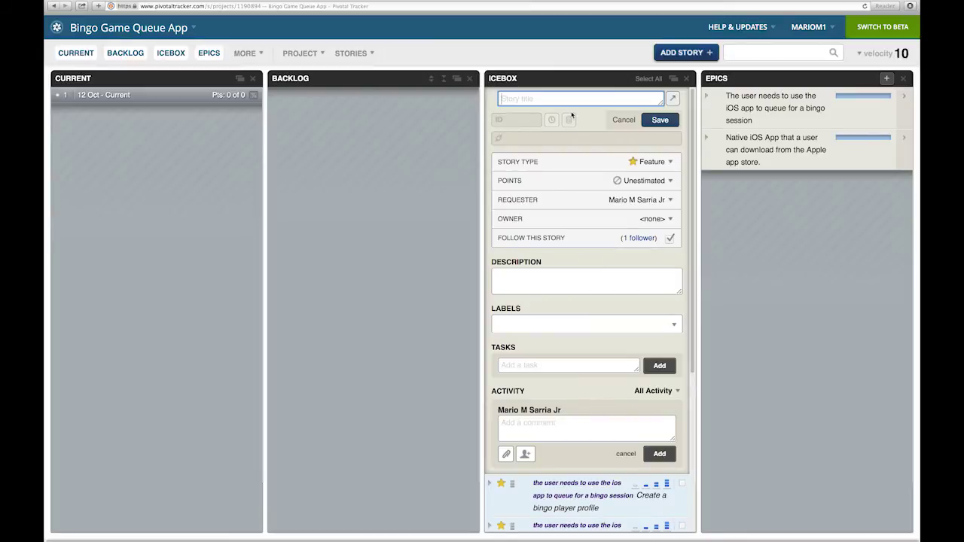
pyautogui.write('Queue up for a bingo session on the iOS app')
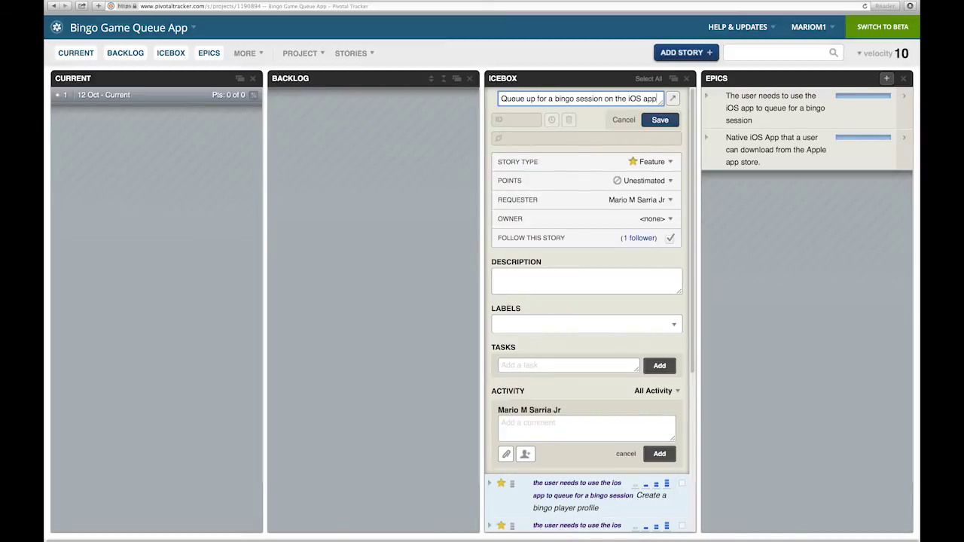
pyautogui.click(655, 120)
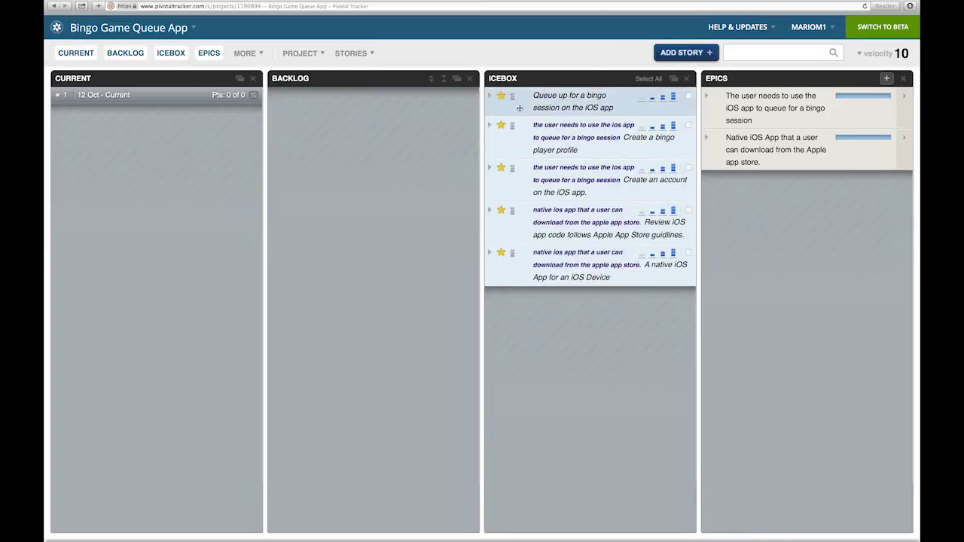
pyautogui.click(489, 96)
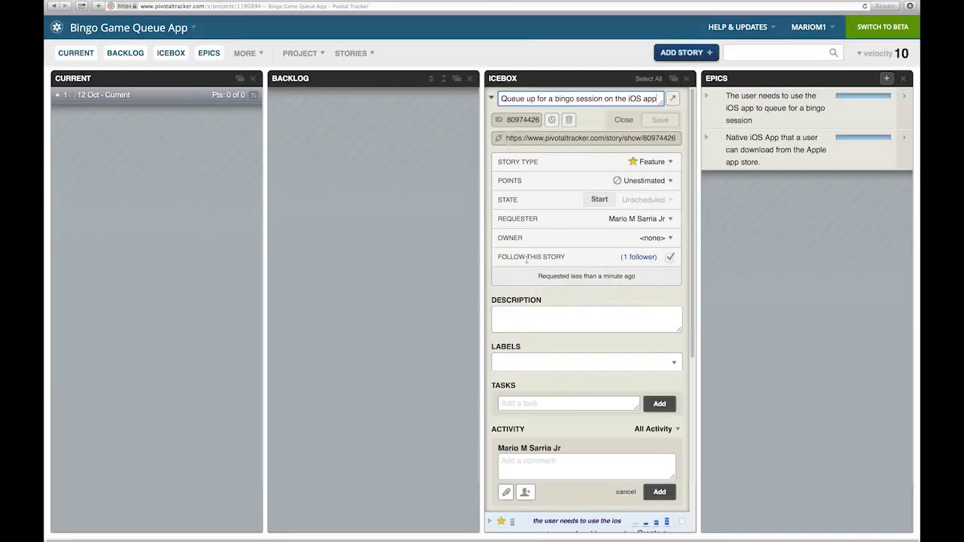
pyautogui.click(674, 363)
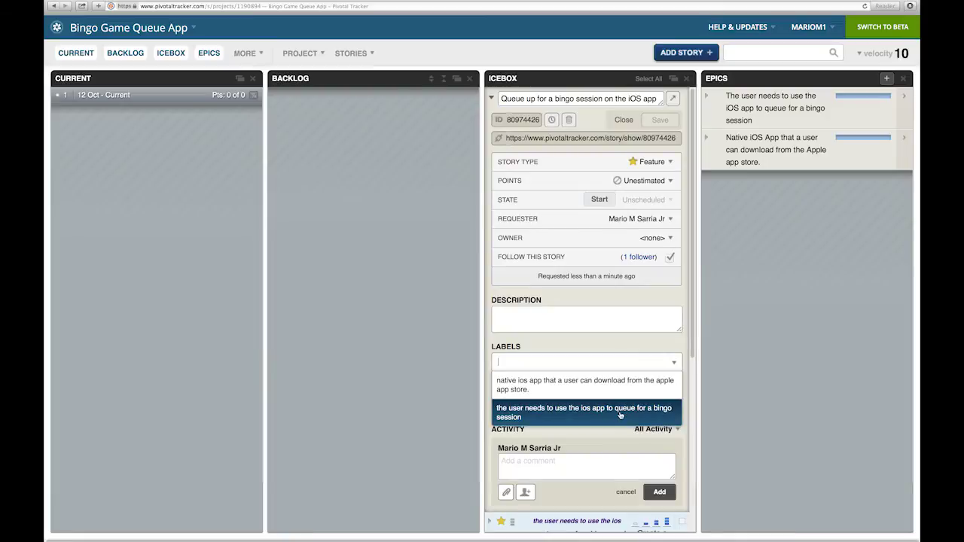
pyautogui.click(590, 411)
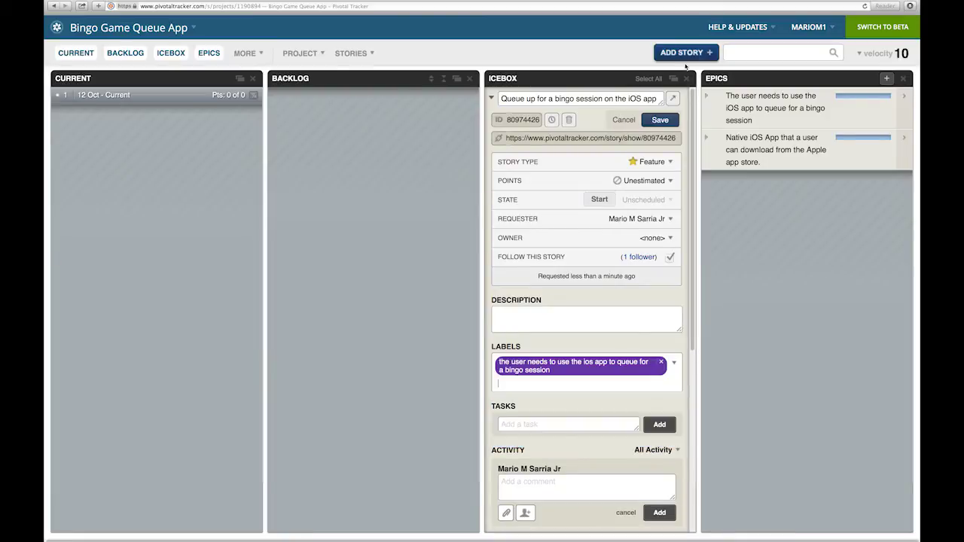
pyautogui.click(660, 120)
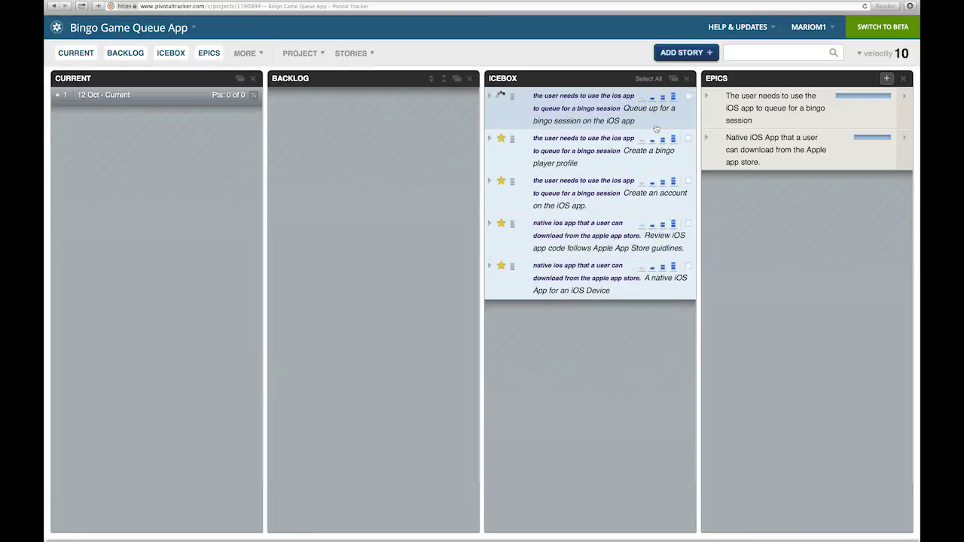
# Save the story 'System sends a reminder of an up coming bingo session' with the bingo-queue label
pyautogui.click(682, 52)
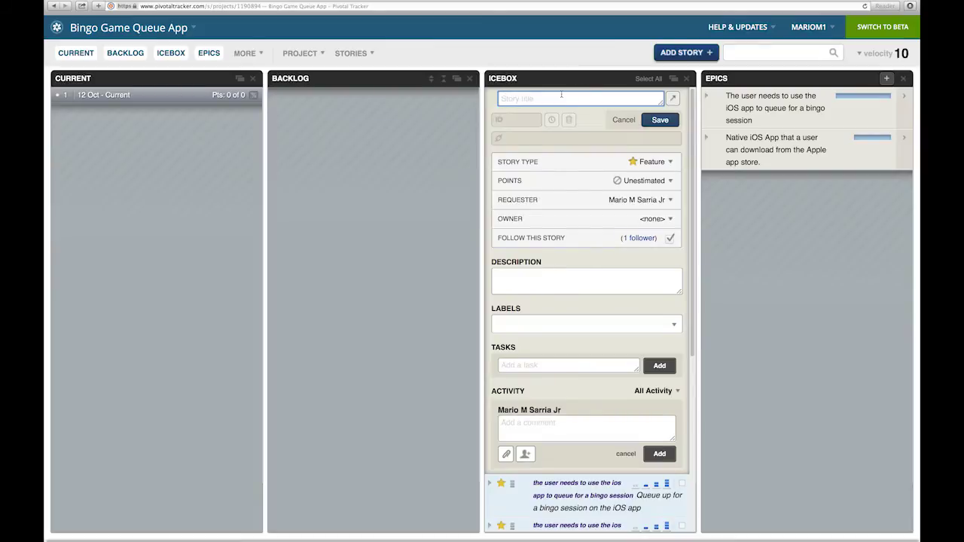
pyautogui.write('I')
pyautogui.press('BackSpace')
pyautogui.write('I')
pyautogui.press('BackSpace')
pyautogui.write('System sends a reminder of an up coming bingo session')
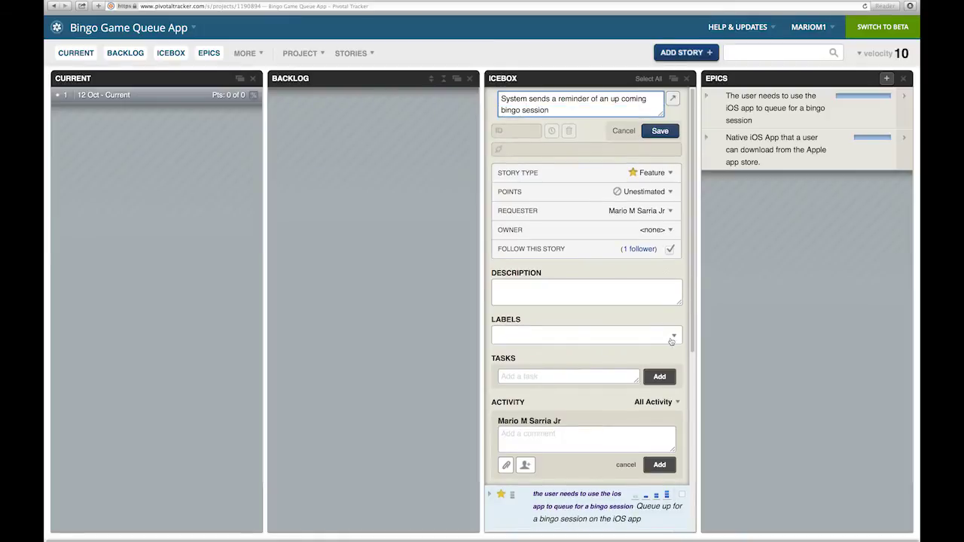
pyautogui.click(673, 338)
pyautogui.click(673, 338)
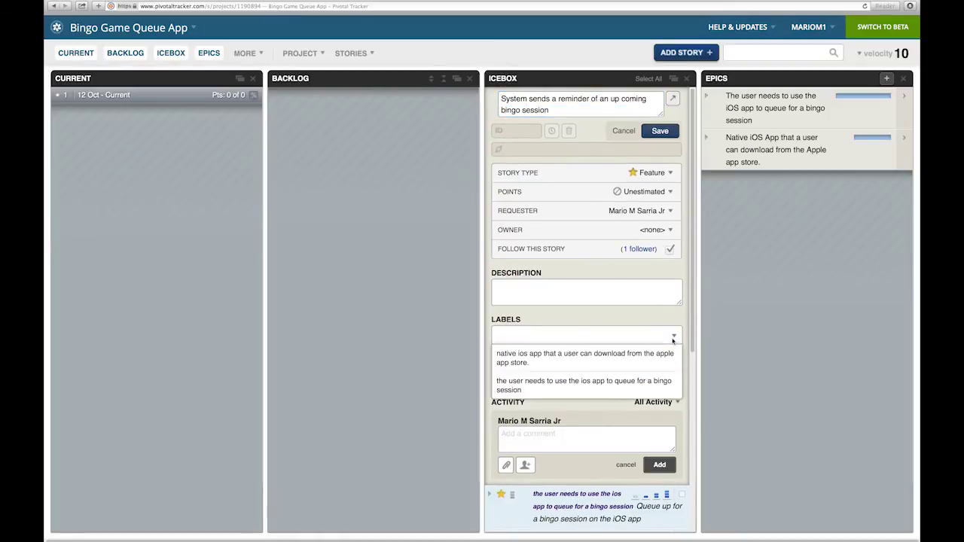
pyautogui.click(624, 385)
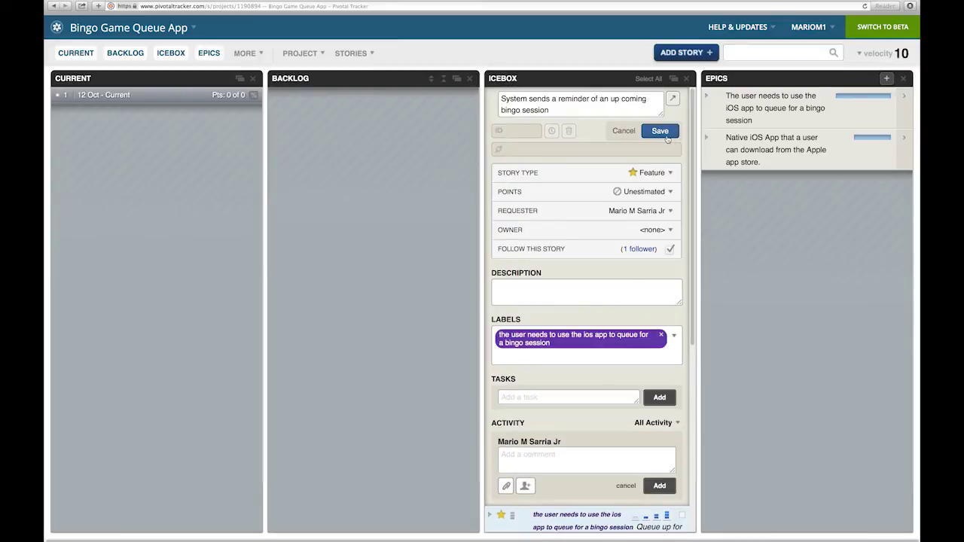
pyautogui.click(664, 132)
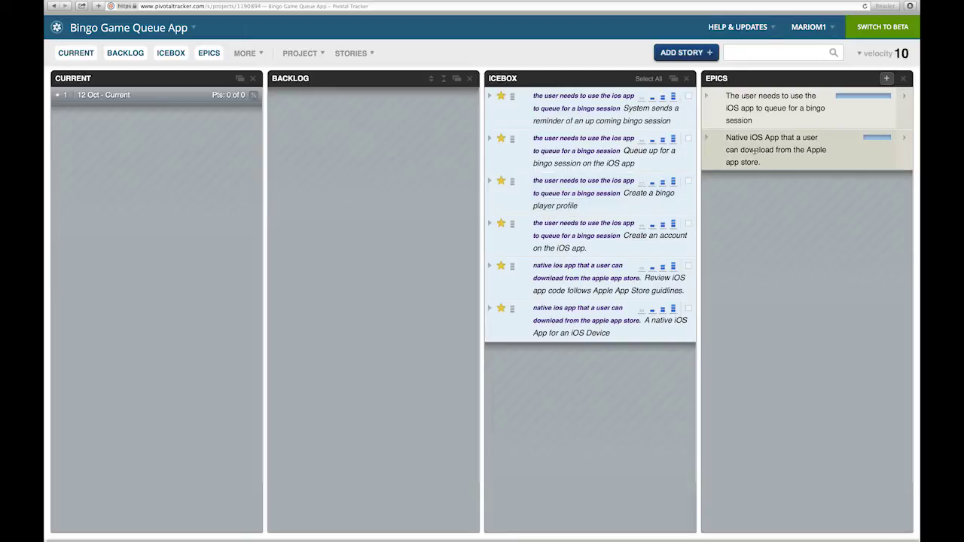
# Drag the Native iOS App epic into first place in the Epics panel
pyautogui.moveTo(753, 149); pyautogui.dragTo(739, 105)
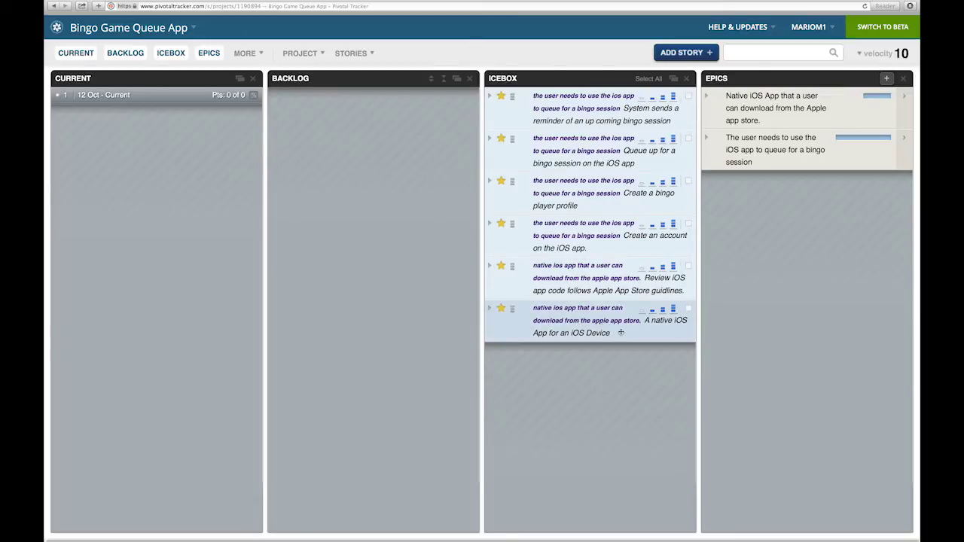
# Estimate the native iOS App story and give Review iOS app code 1 point
pyautogui.click(673, 311)
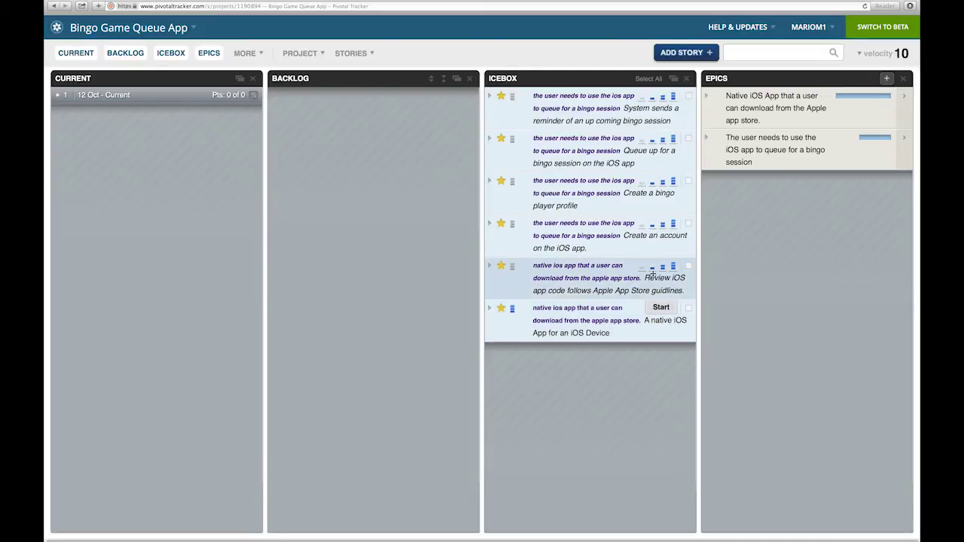
pyautogui.click(490, 266)
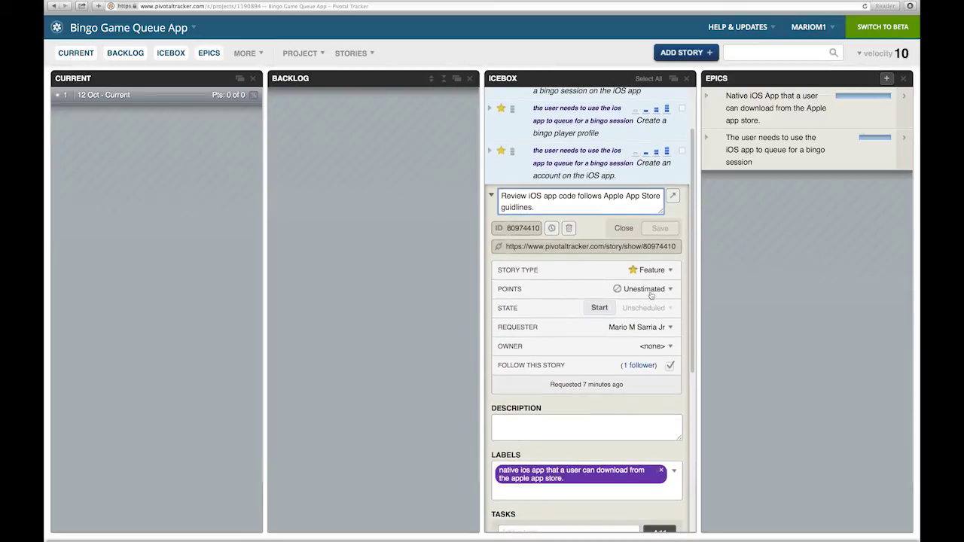
pyautogui.click(649, 291)
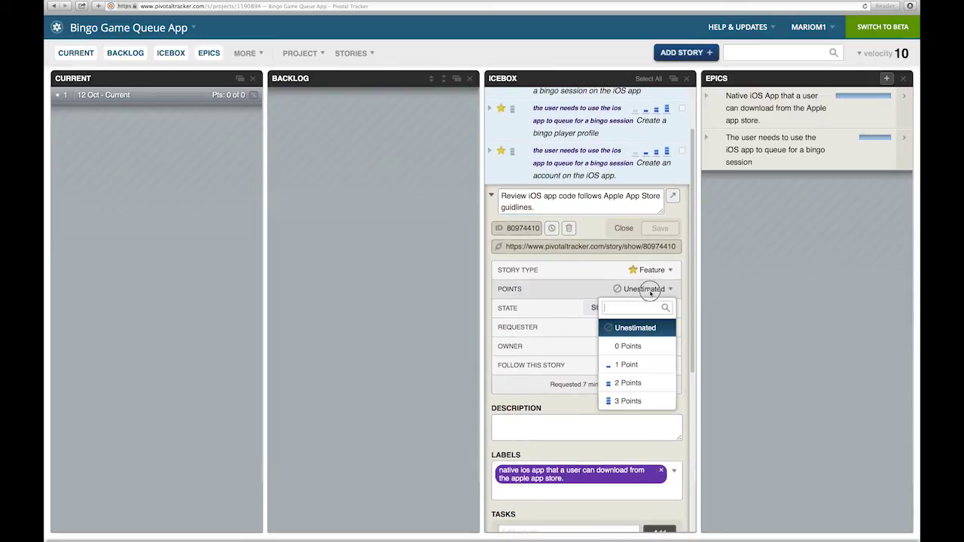
pyautogui.click(638, 366)
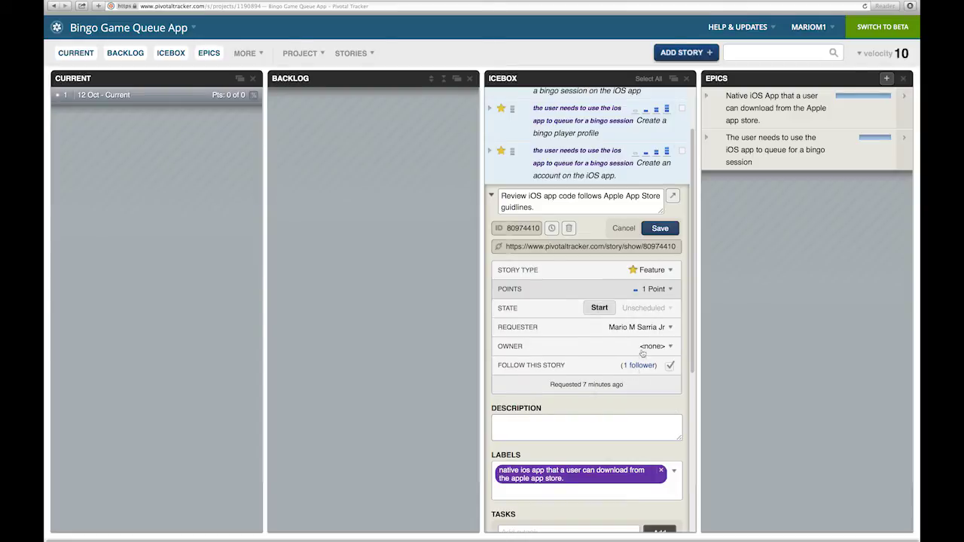
pyautogui.click(654, 233)
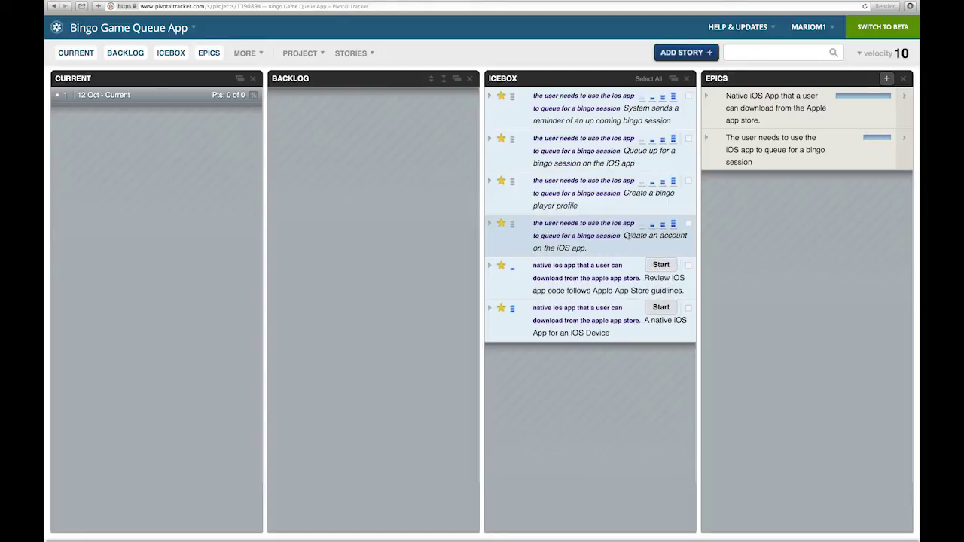
# Give Create an account 1 point, then estimate the player profile, queue-up and reminder stories
pyautogui.click(489, 225)
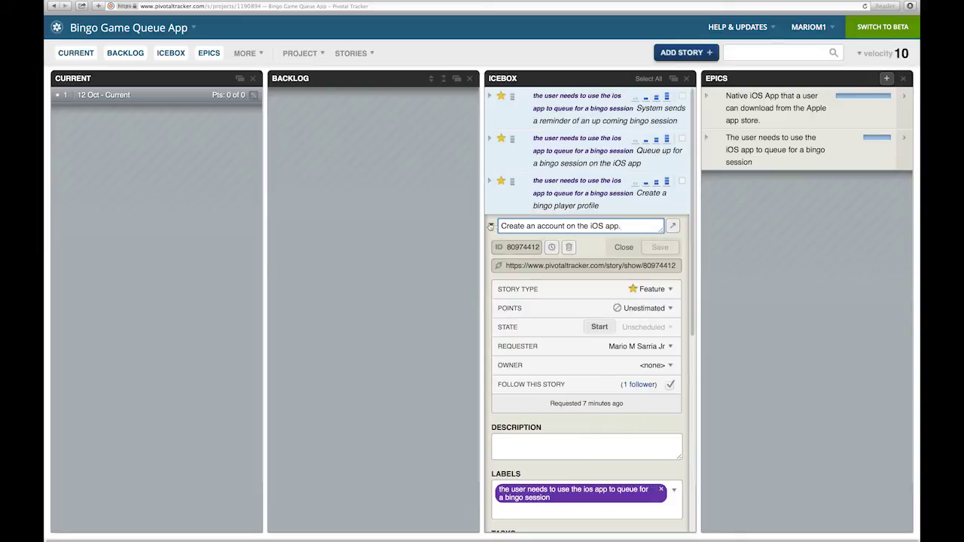
pyautogui.click(651, 309)
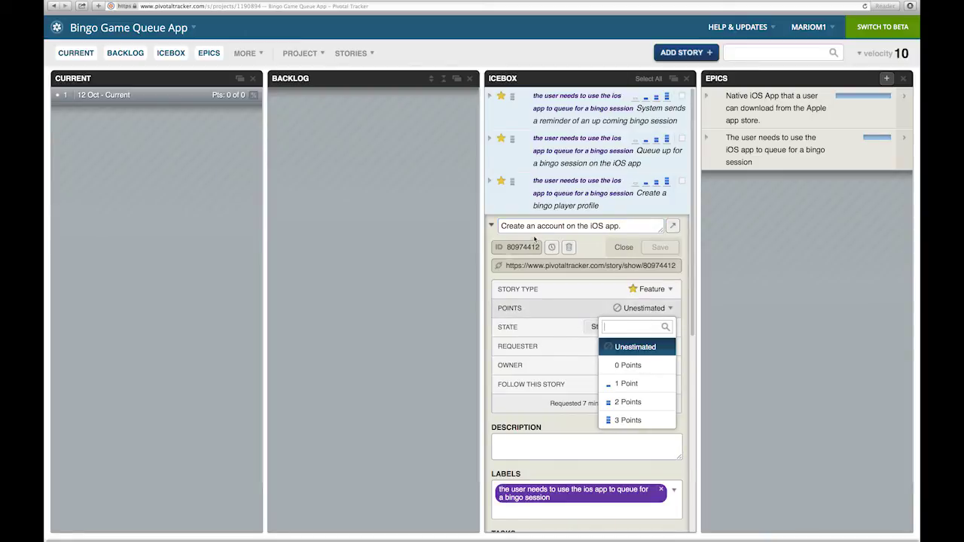
pyautogui.click(616, 384)
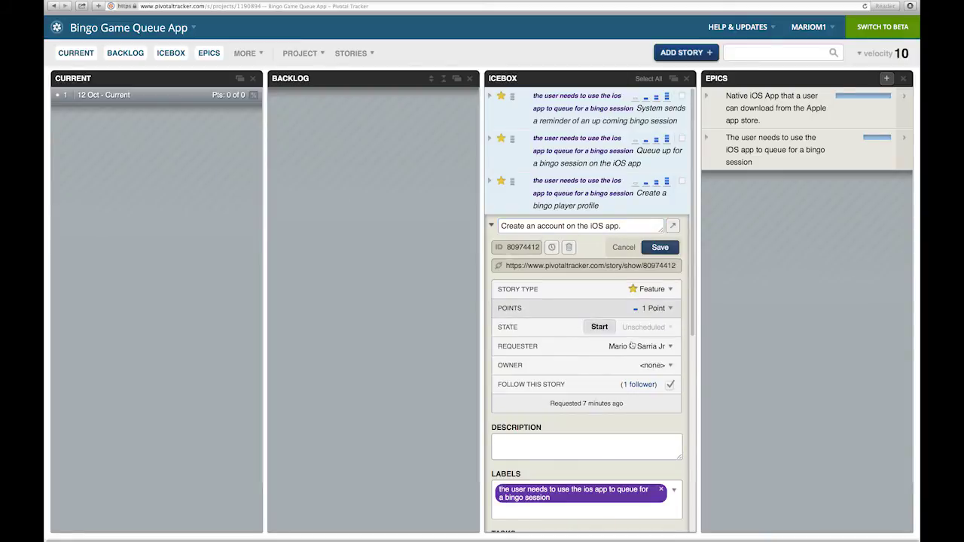
pyautogui.click(659, 247)
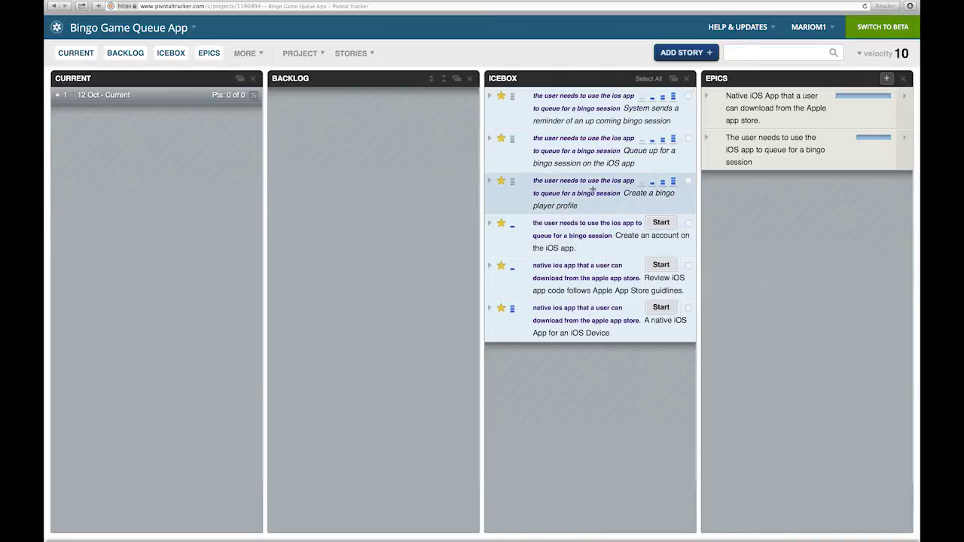
pyautogui.click(663, 183)
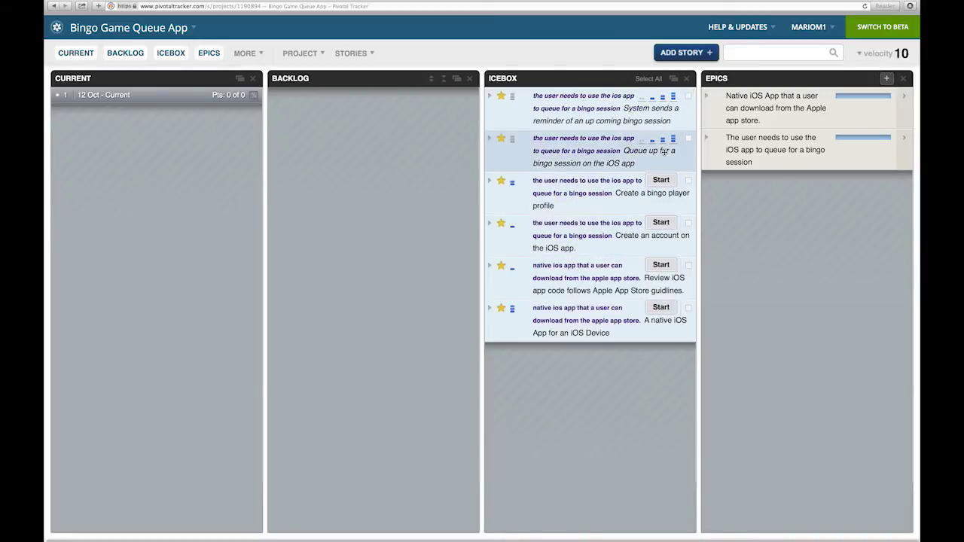
pyautogui.click(673, 140)
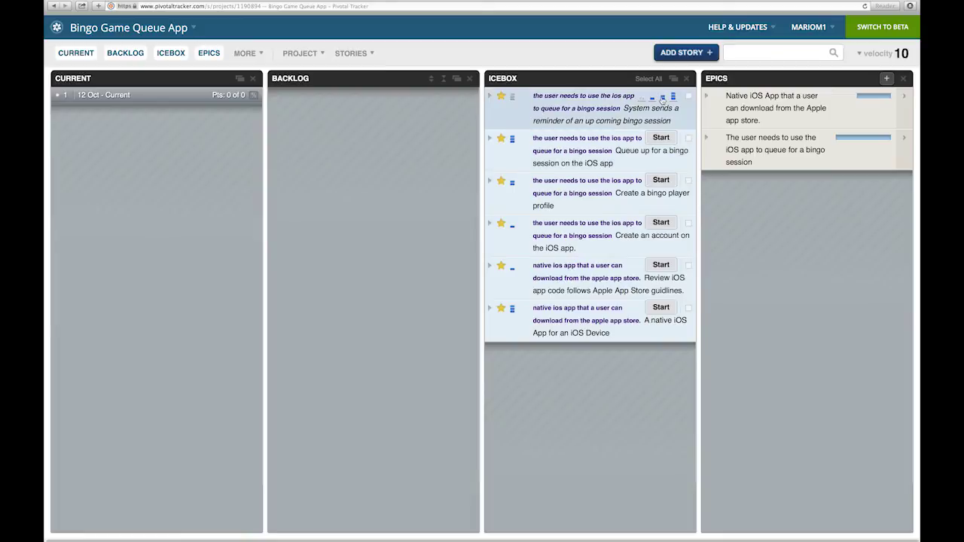
pyautogui.click(662, 96)
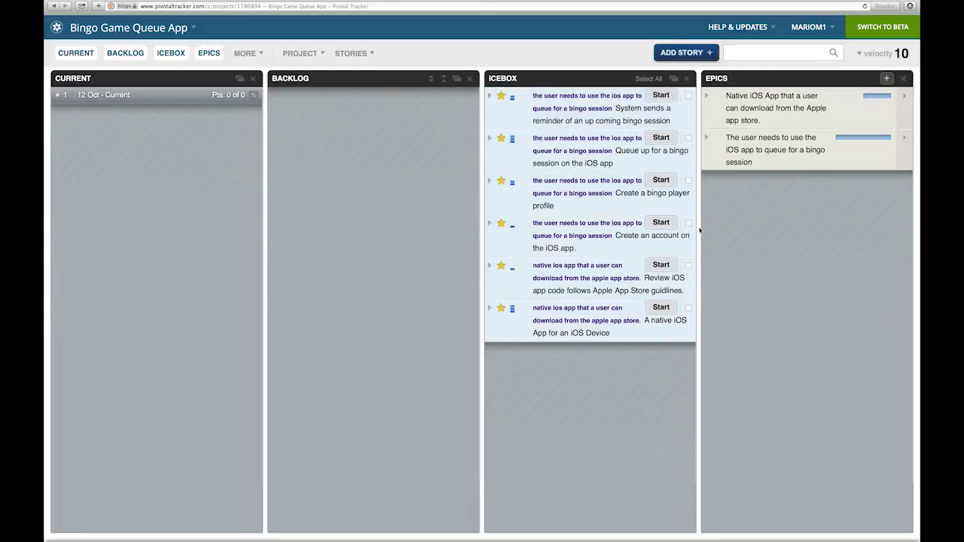
# Override the project velocity to 3, and try moving the reminder story to Current and back
pyautogui.click(887, 61)
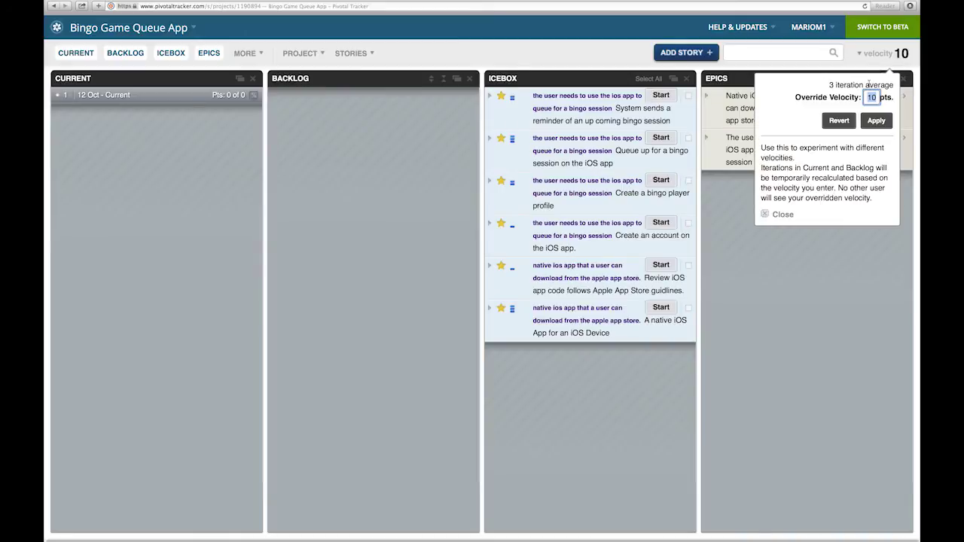
pyautogui.write('3')
pyautogui.click(876, 121)
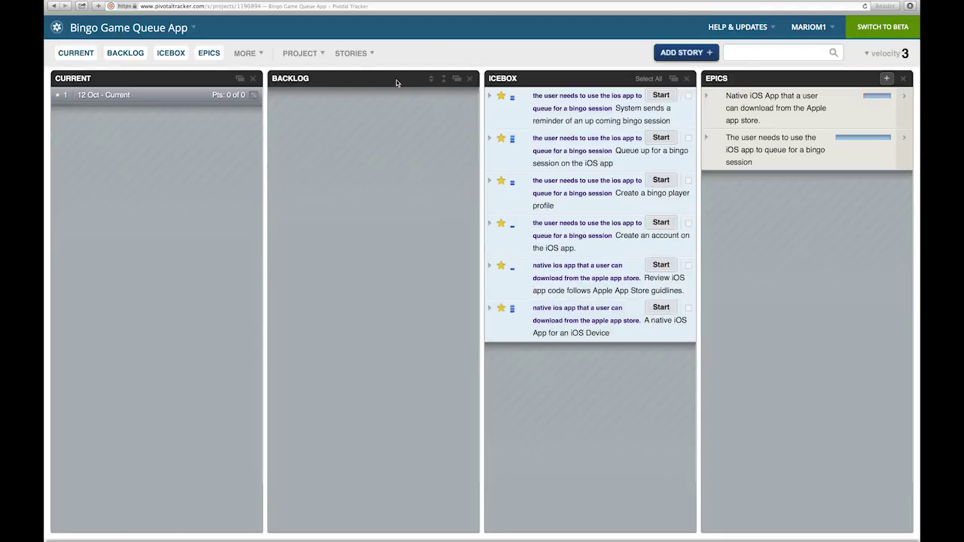
pyautogui.moveTo(547, 120); pyautogui.dragTo(398, 141)
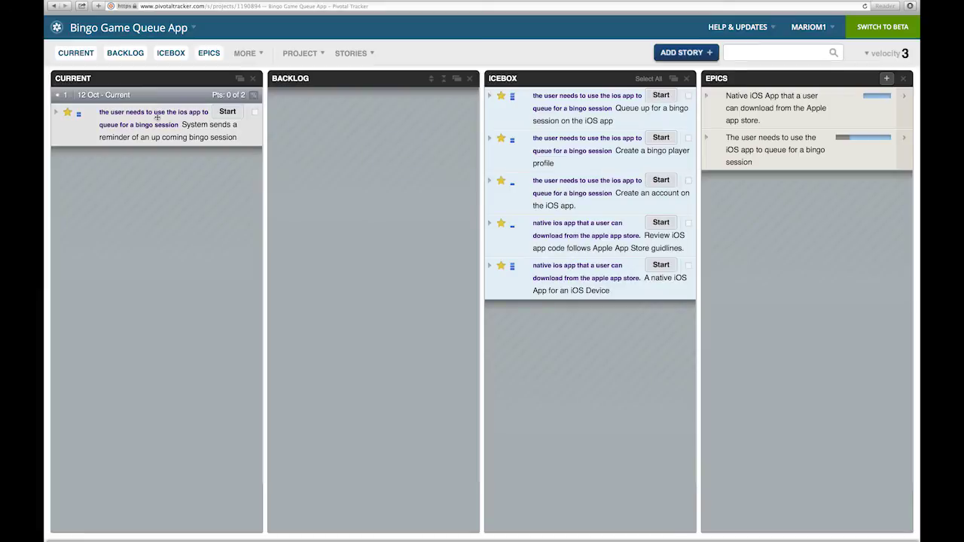
pyautogui.moveTo(162, 119); pyautogui.dragTo(542, 114)
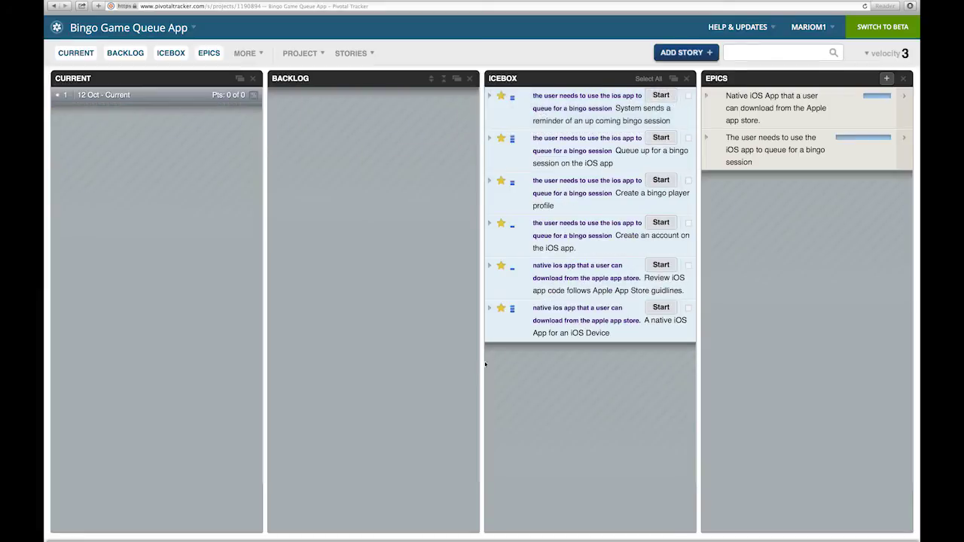
# Check the Native iOS App epic's stories, then start the native iOS App story
pyautogui.click(549, 322)
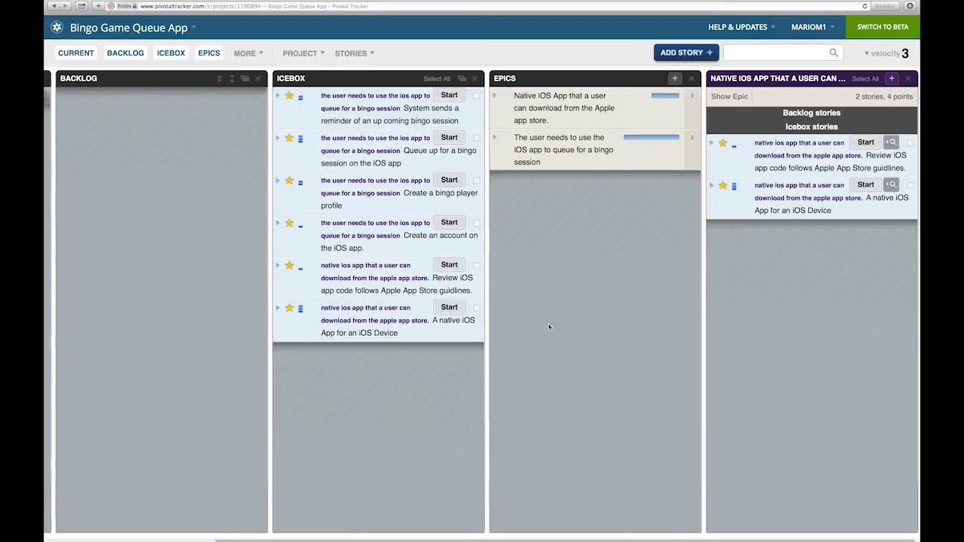
pyautogui.click(907, 78)
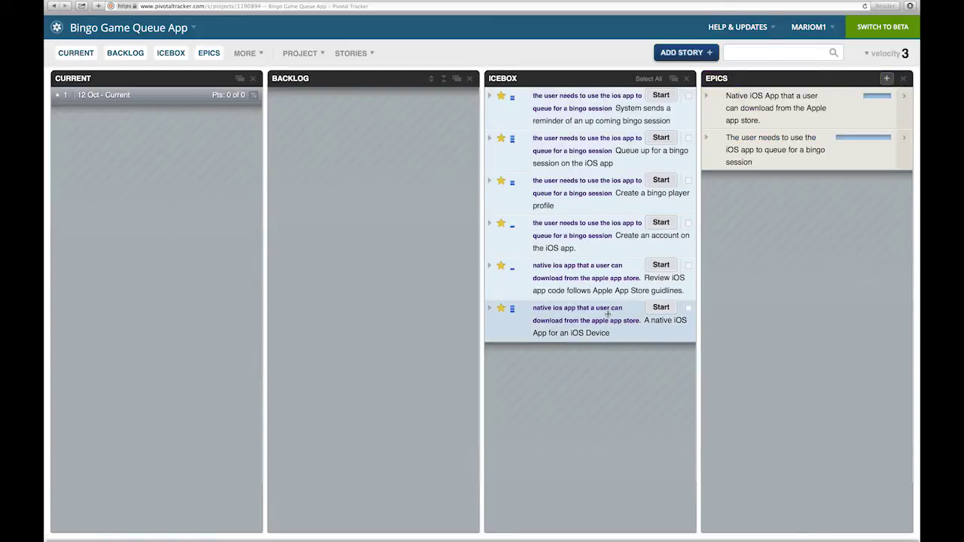
pyautogui.click(660, 307)
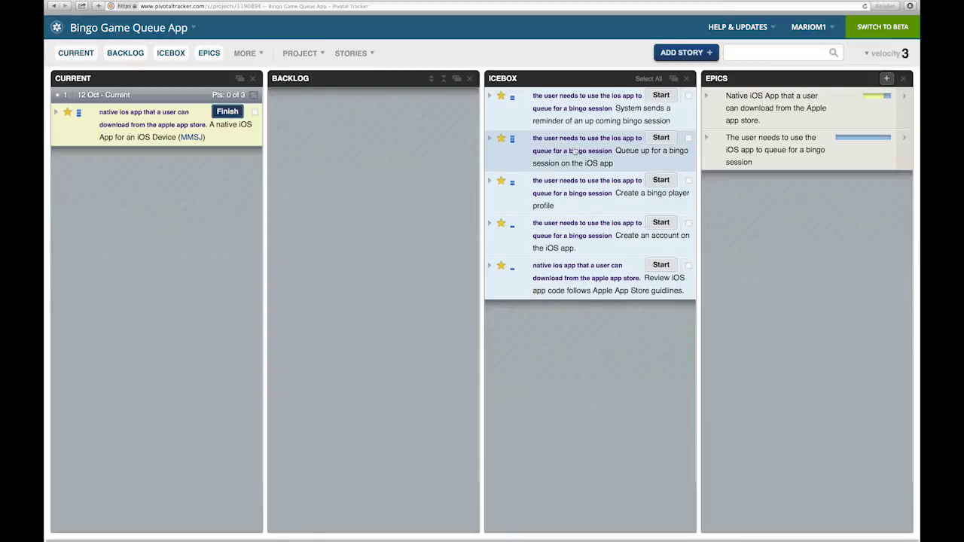
# Move the Queue up, reminder, account, code-review and player profile stories from the Icebox into the Backlog
pyautogui.moveTo(572, 151); pyautogui.dragTo(173, 183)
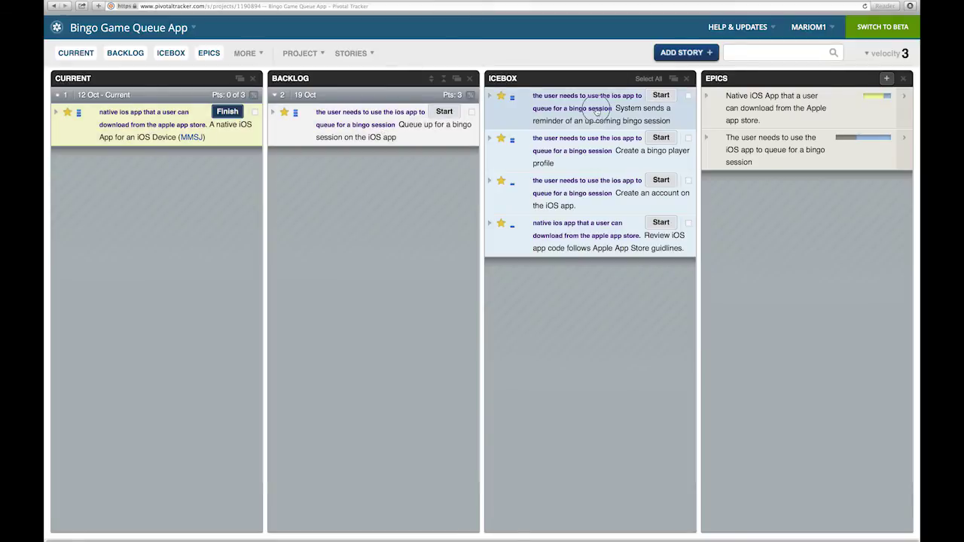
pyautogui.moveTo(598, 113); pyautogui.dragTo(407, 172)
pyautogui.moveTo(546, 147); pyautogui.dragTo(339, 121)
pyautogui.moveTo(579, 164); pyautogui.dragTo(347, 113)
pyautogui.moveTo(609, 98); pyautogui.dragTo(157, 181)
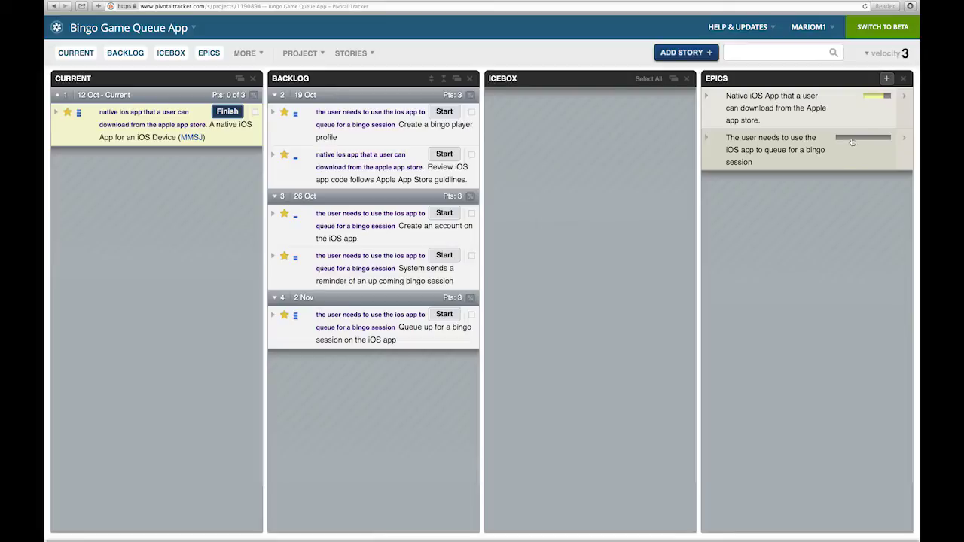
pyautogui.moveTo(877, 99)
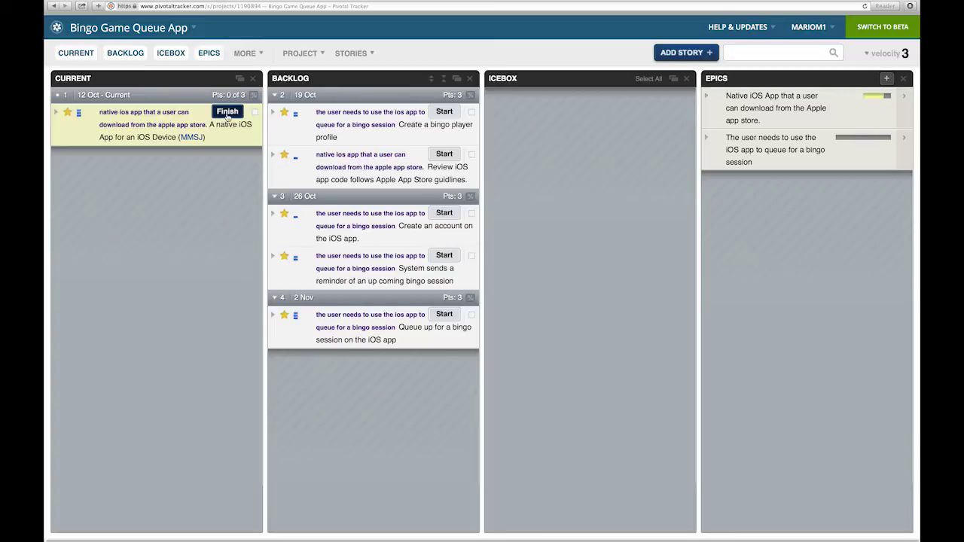
# Finish, deliver and accept the native iOS App story, hide accepted stories, then start the player profile story
pyautogui.click(227, 112)
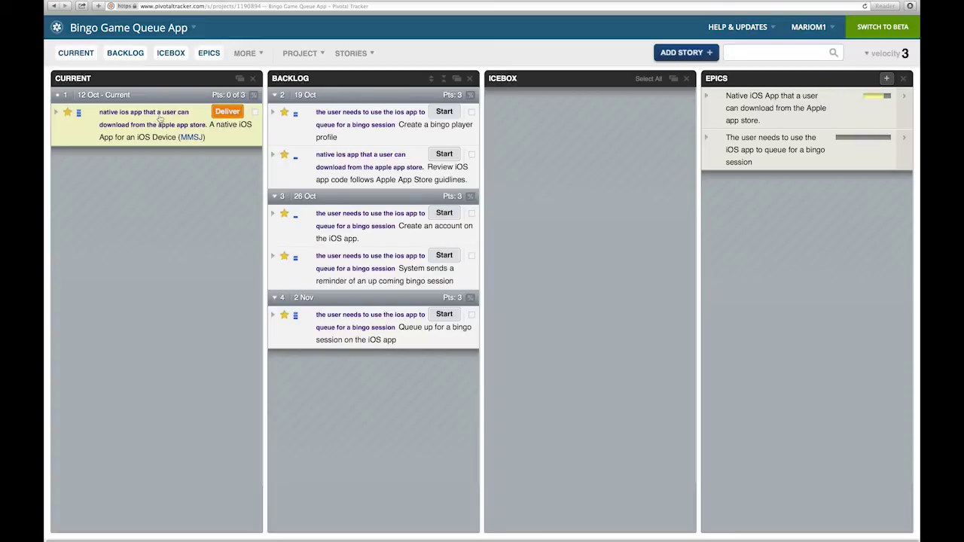
pyautogui.click(229, 112)
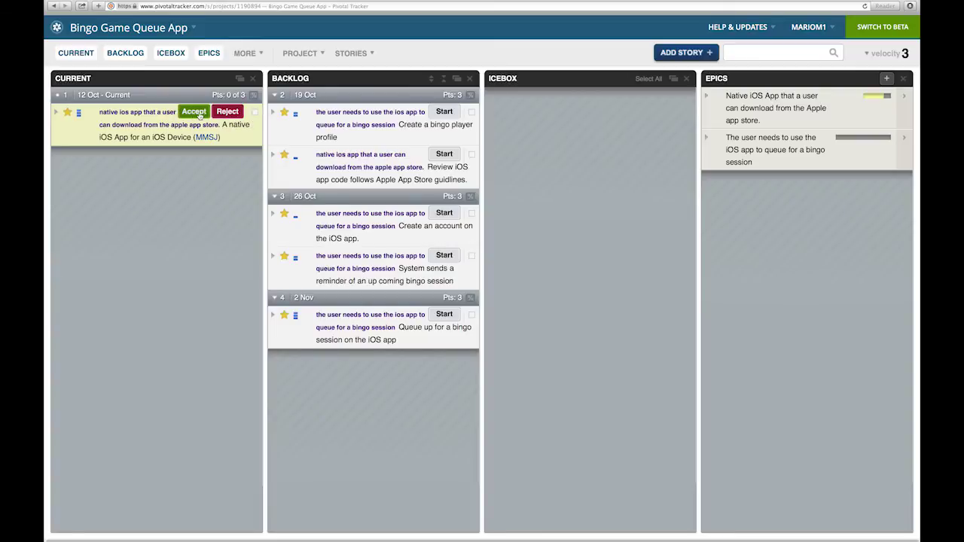
pyautogui.click(227, 113)
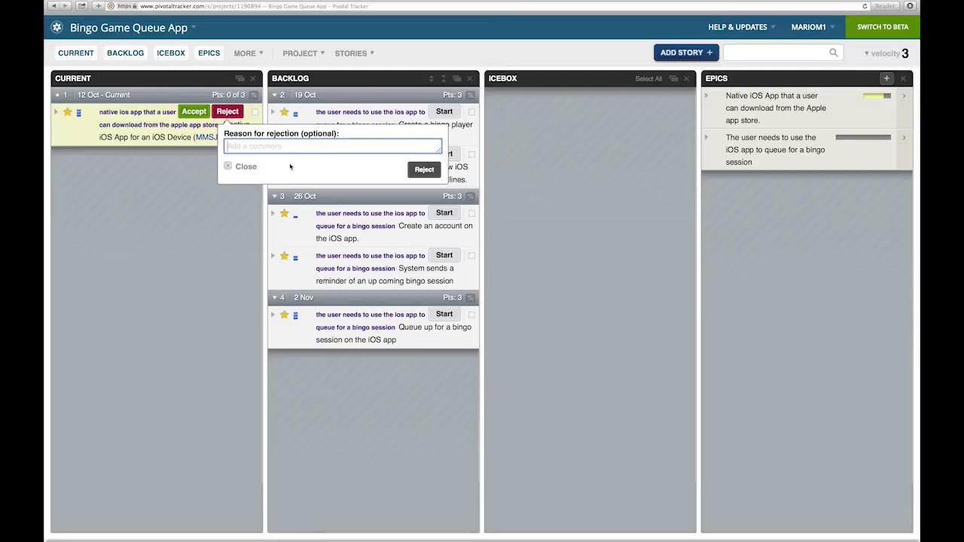
pyautogui.click(229, 166)
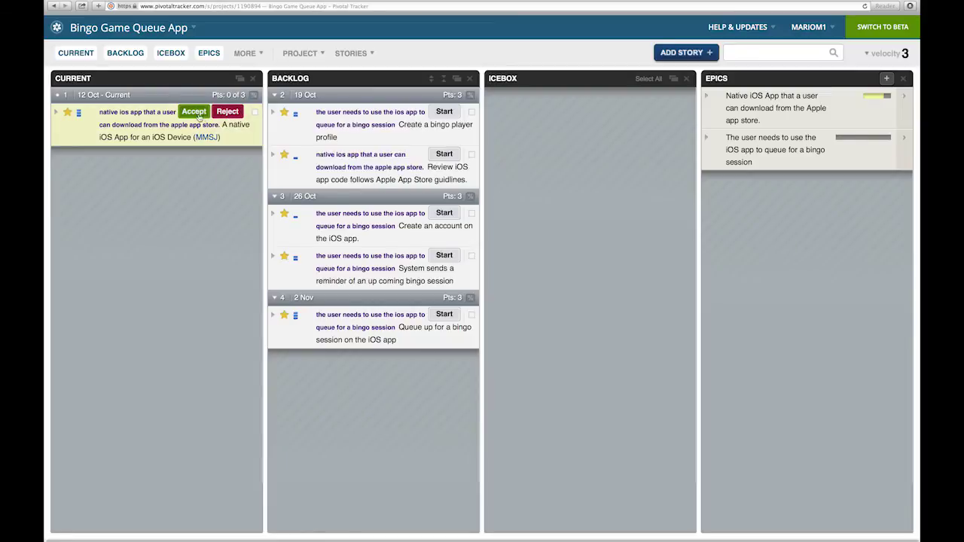
pyautogui.click(194, 112)
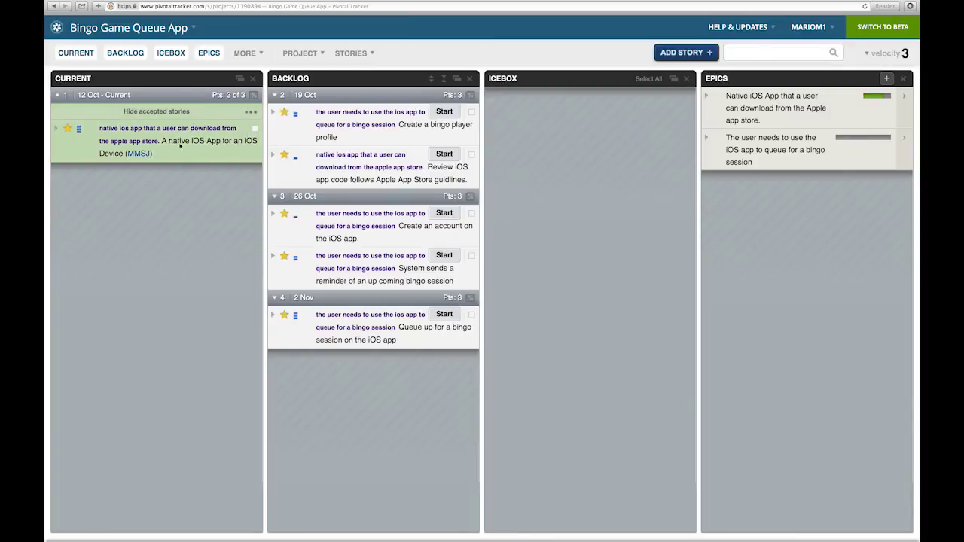
pyautogui.click(156, 112)
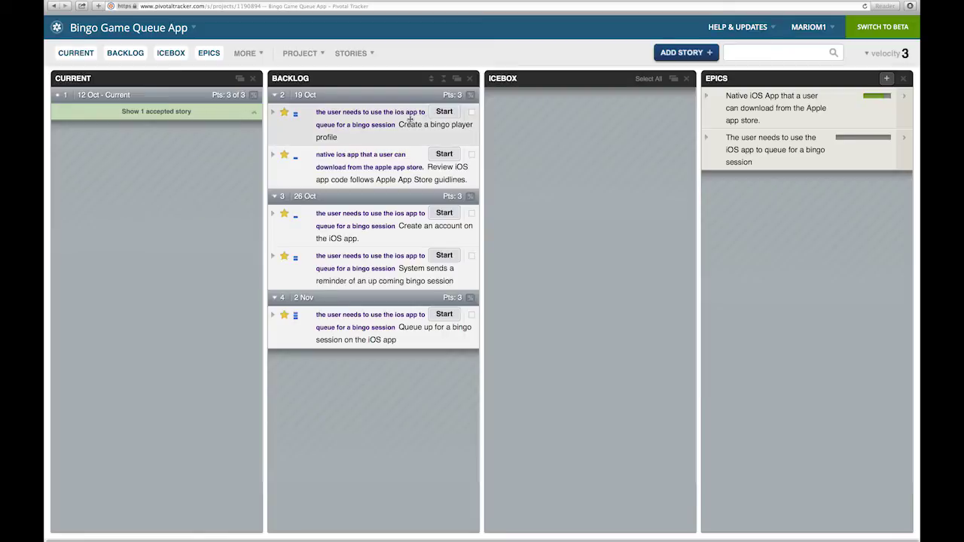
pyautogui.click(443, 113)
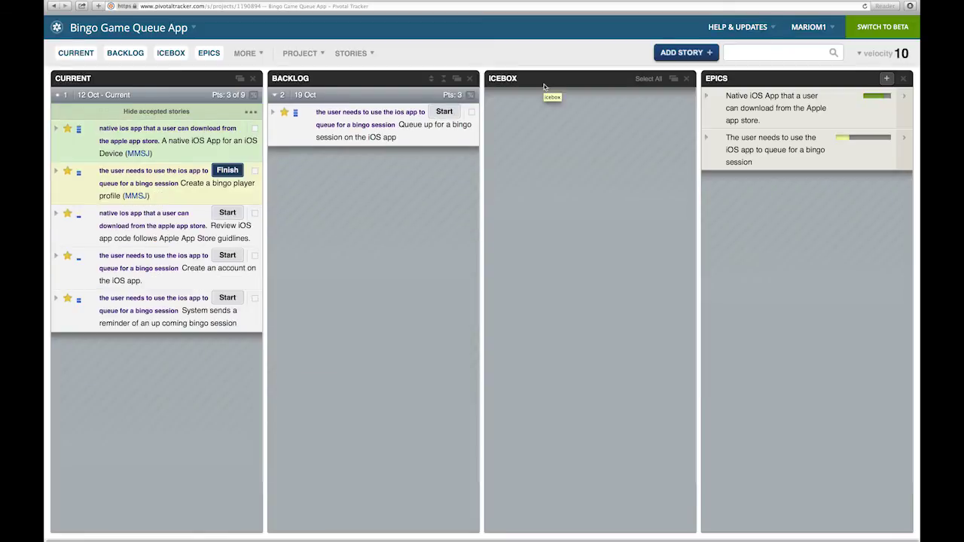
pyautogui.click(732, 54)
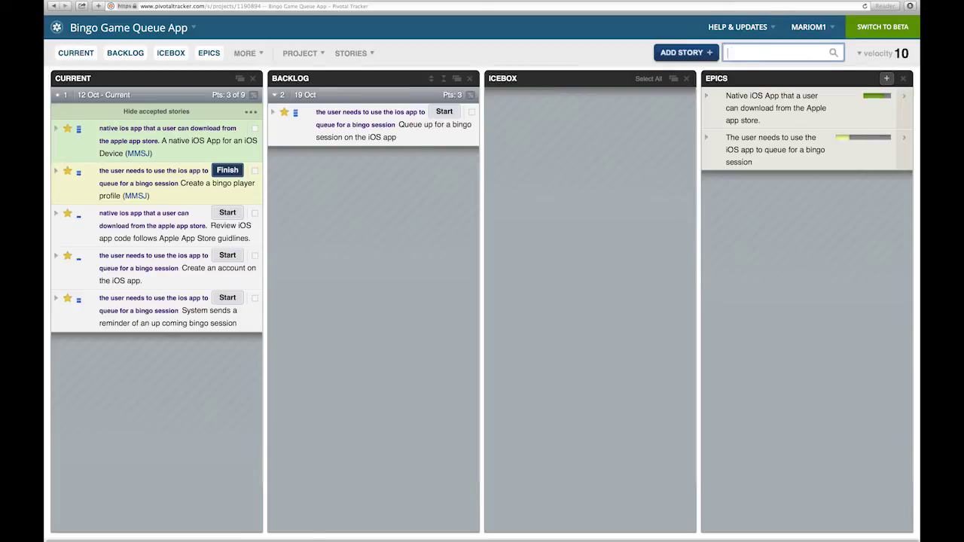
pyautogui.press('Return')
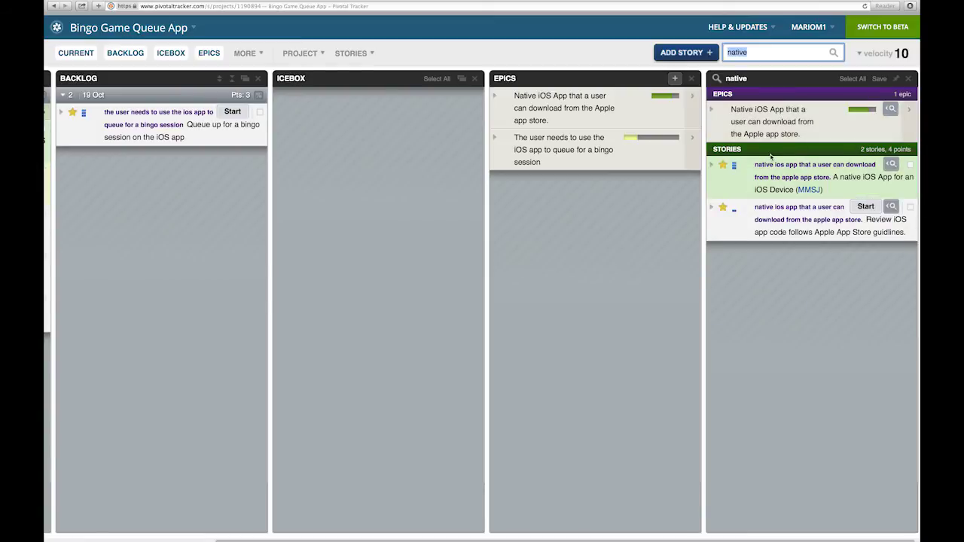
pyautogui.click(908, 79)
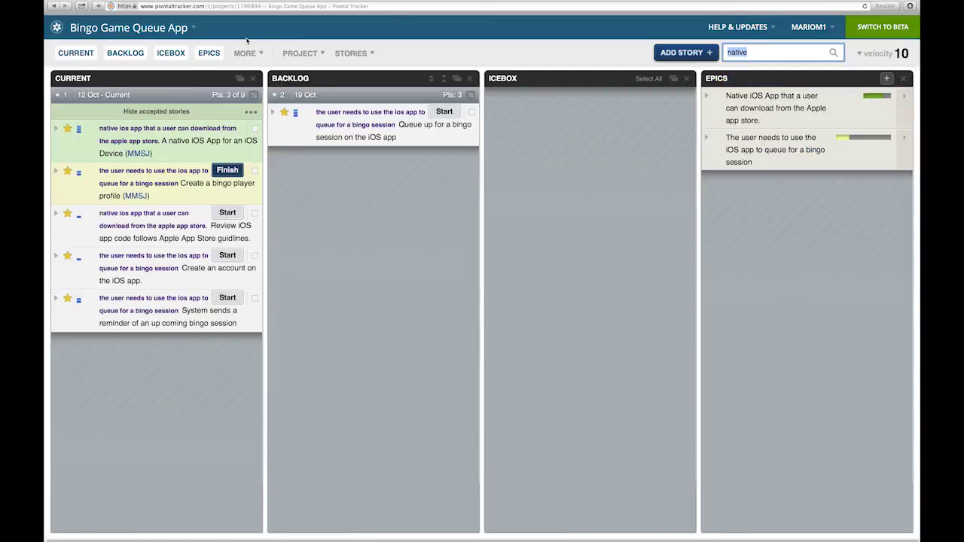
pyautogui.click(247, 63)
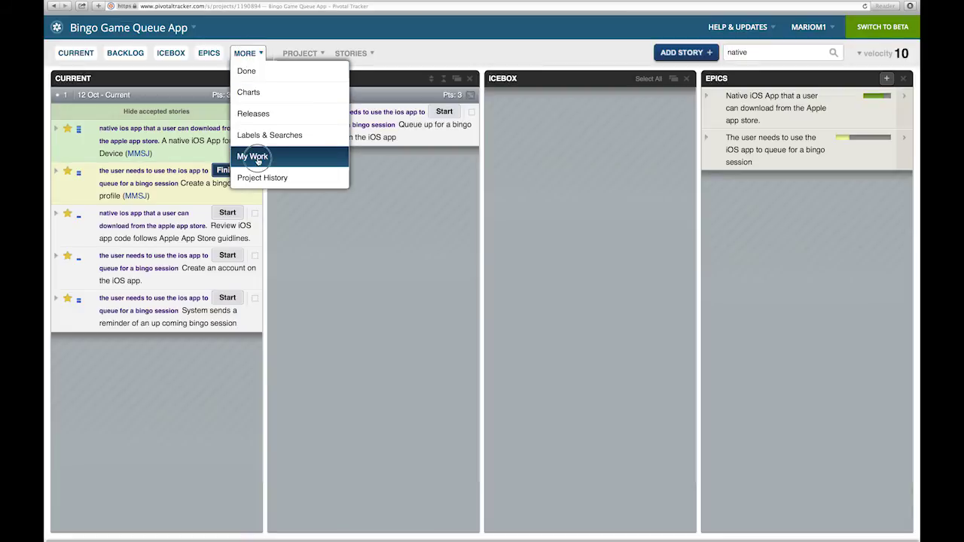
pyautogui.click(256, 157)
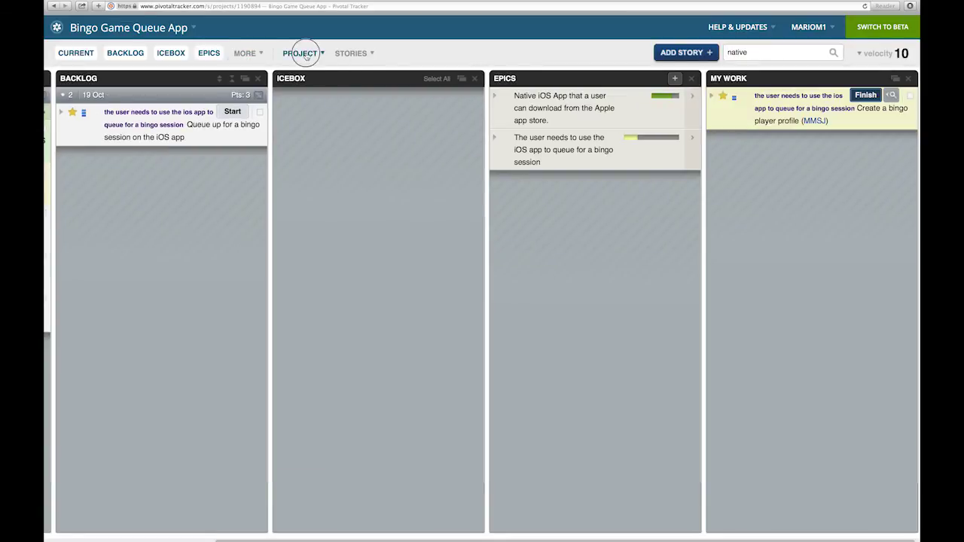
pyautogui.click(305, 53)
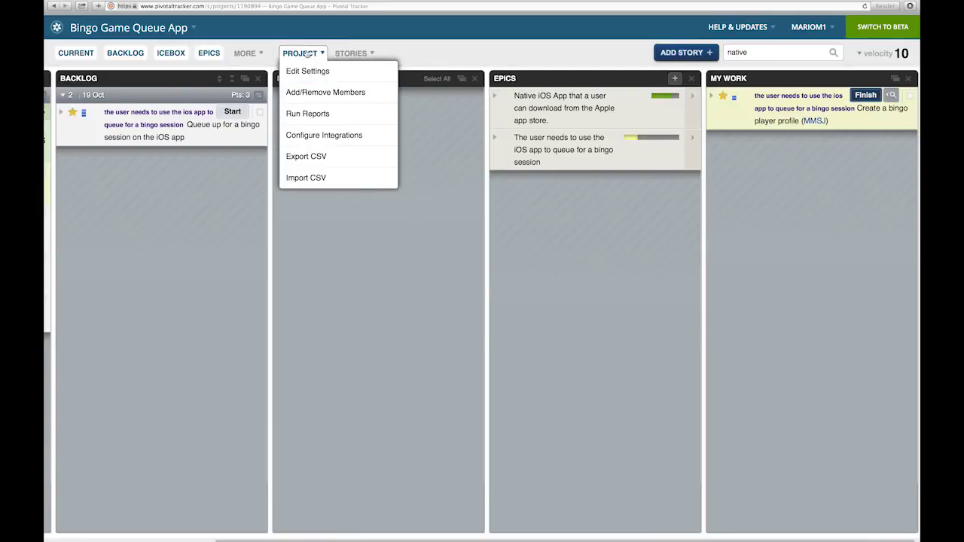
pyautogui.click(308, 93)
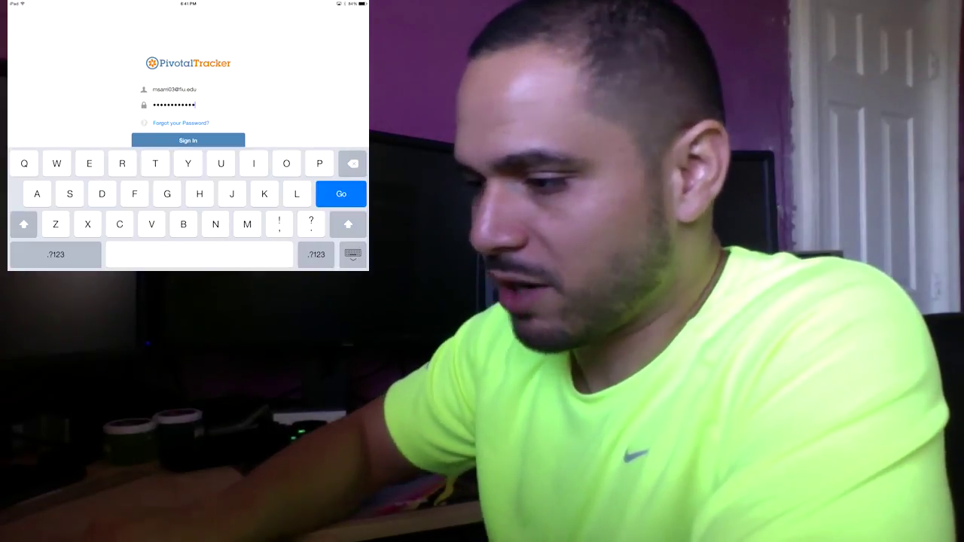
# Submit the entered e-mail and password to sign in to the iPad app
pyautogui.press('Return')
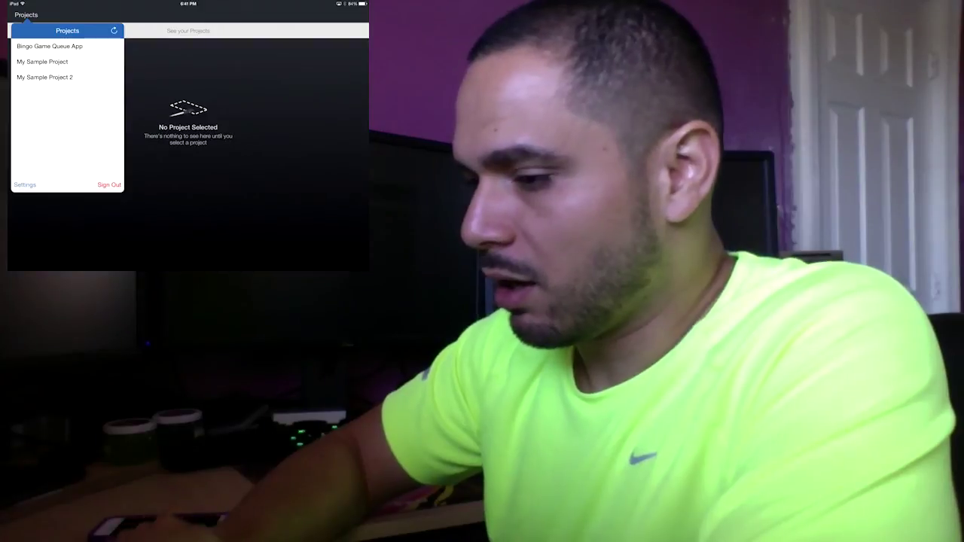
# Open Bingo Game Queue App, browse its Current & Backlog and Icebox panels, and reopen the Projects list
pyautogui.click(49, 46)
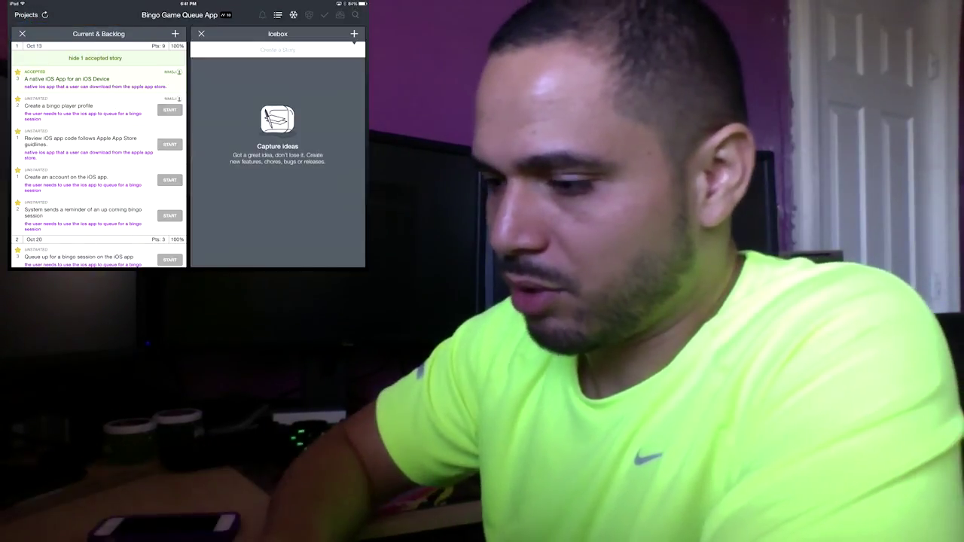
pyautogui.scroll(-2, 98, 151)
pyautogui.scroll(3, 98, 151)
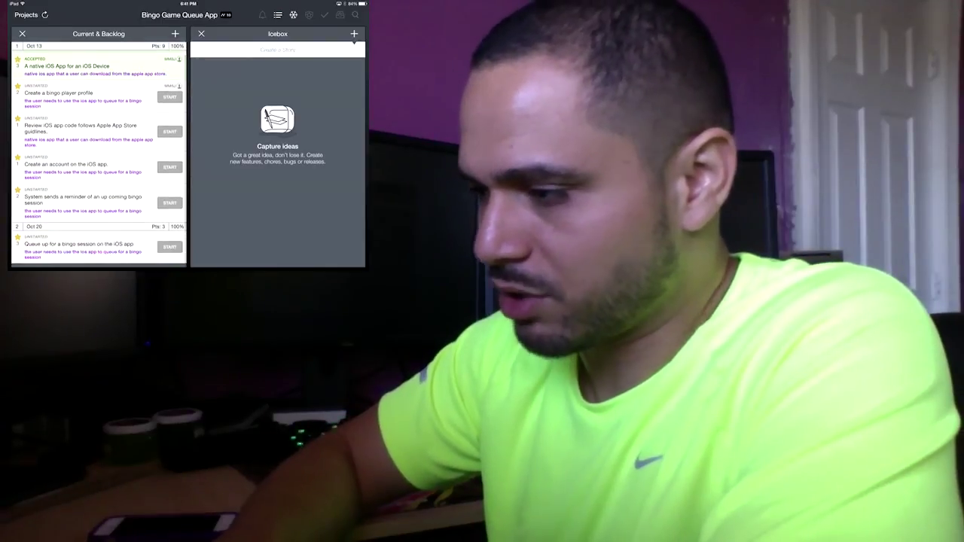
pyautogui.scroll(-1, 98, 150)
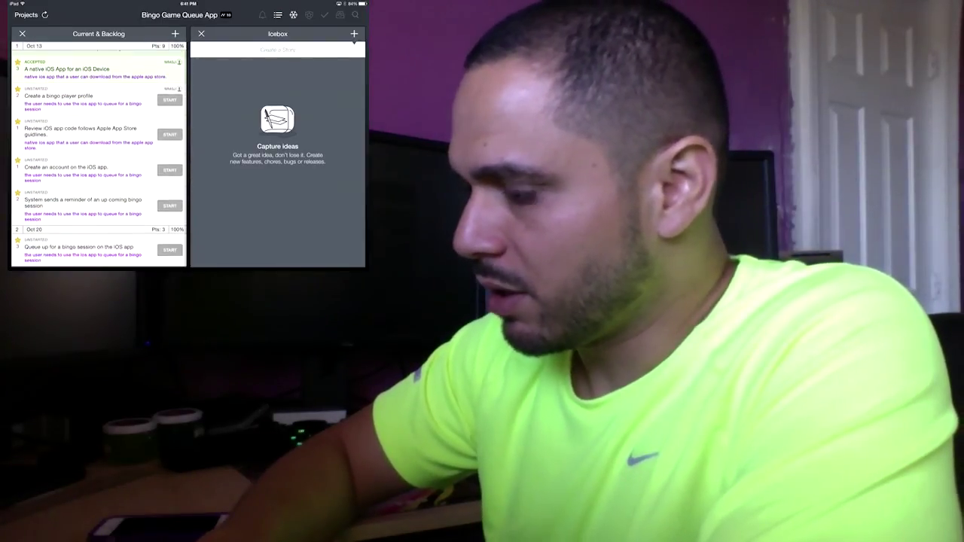
pyautogui.scroll(1, 98, 151)
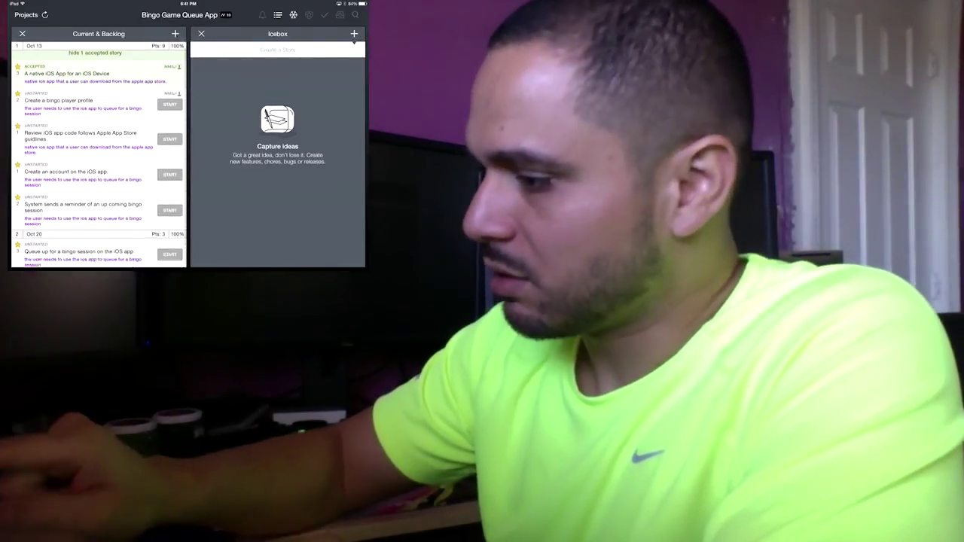
pyautogui.scroll(-1, 97, 151)
pyautogui.scroll(1, 98, 151)
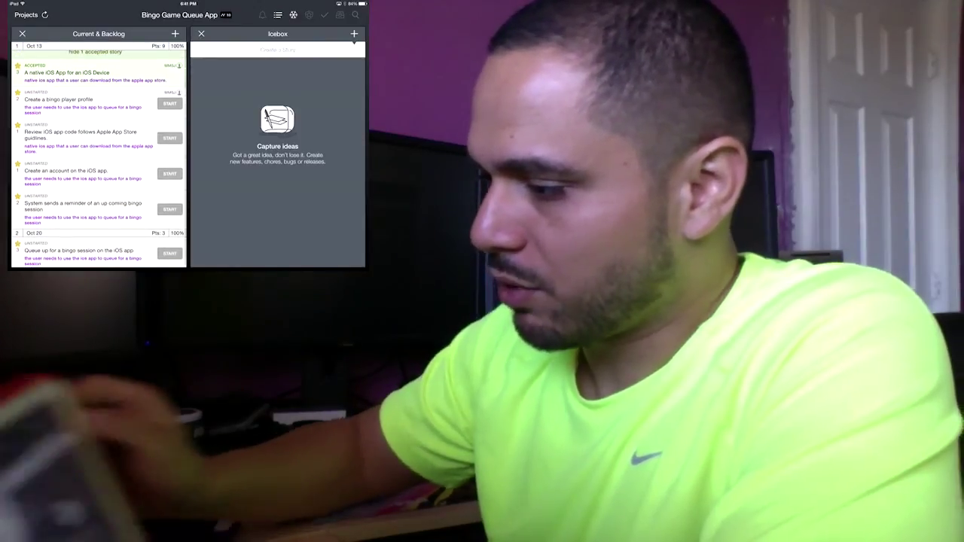
pyautogui.hscroll(2, 188, 151)
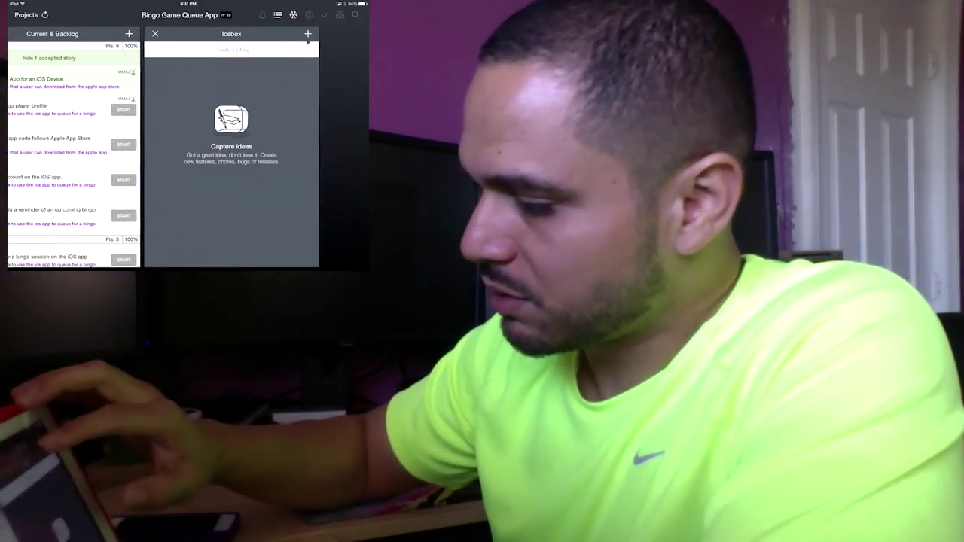
pyautogui.hscroll(-2, 188, 151)
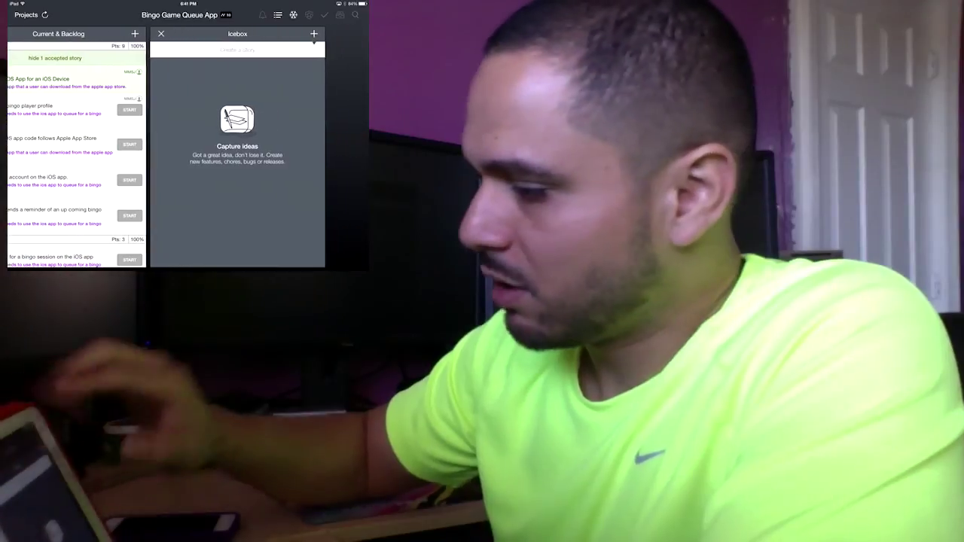
pyautogui.hscroll(-2, 188, 150)
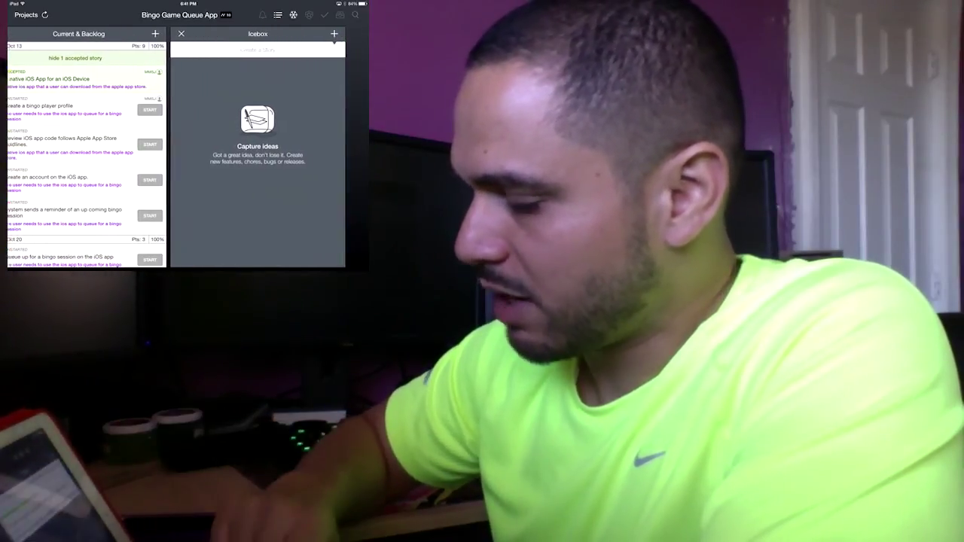
pyautogui.hscroll(-3, 175, 148)
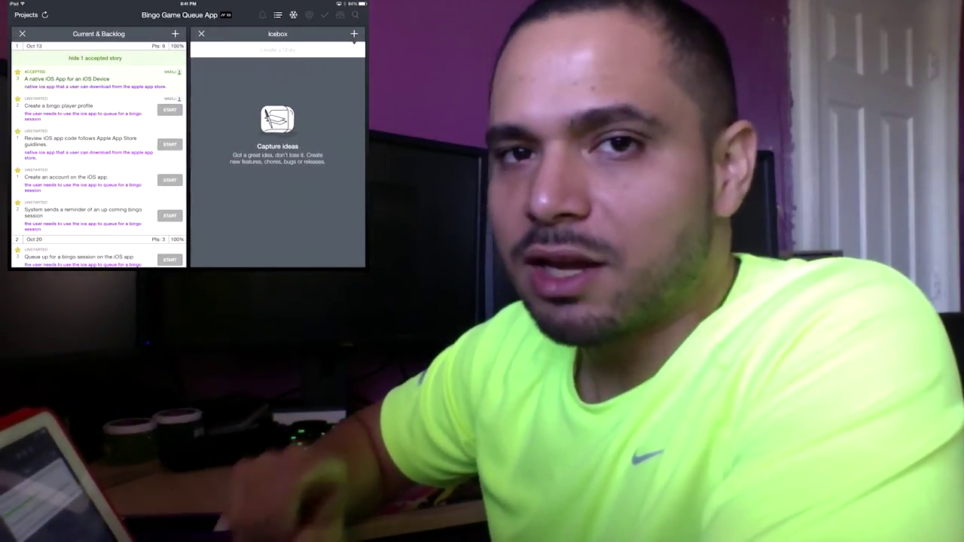
pyautogui.click(26, 14)
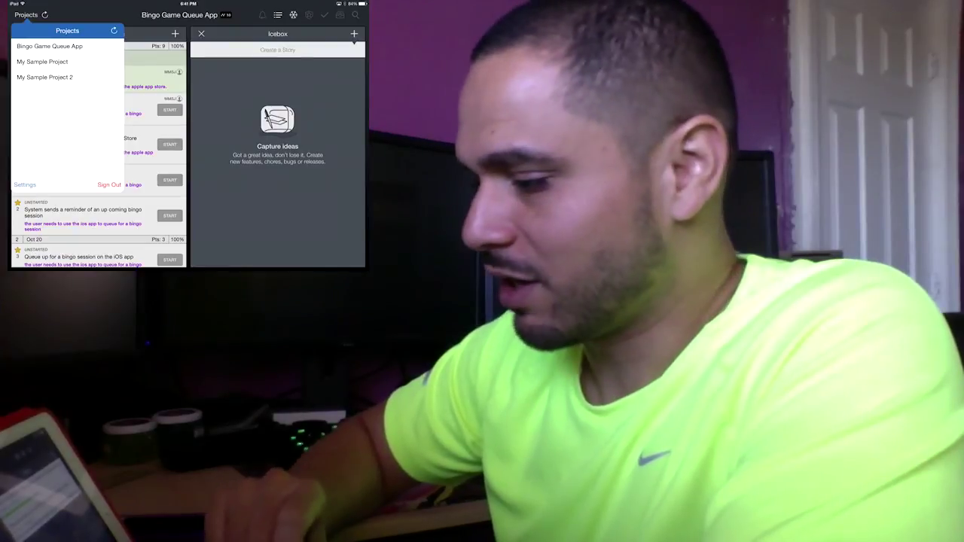
# Open 'A native iOS App for an iOS Device' for editing from the Native iOS App epic's story list
pyautogui.click(49, 46)
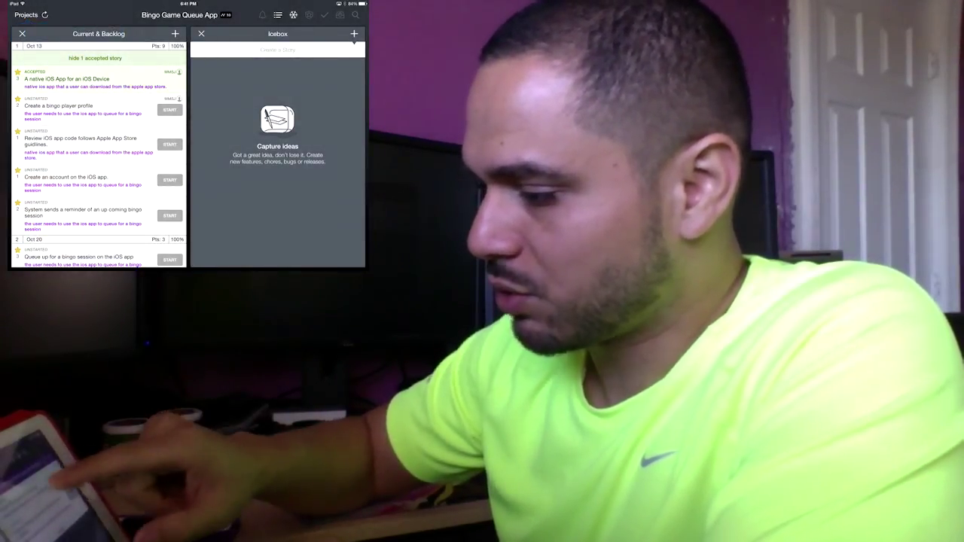
pyautogui.hscroll(5, 189, 148)
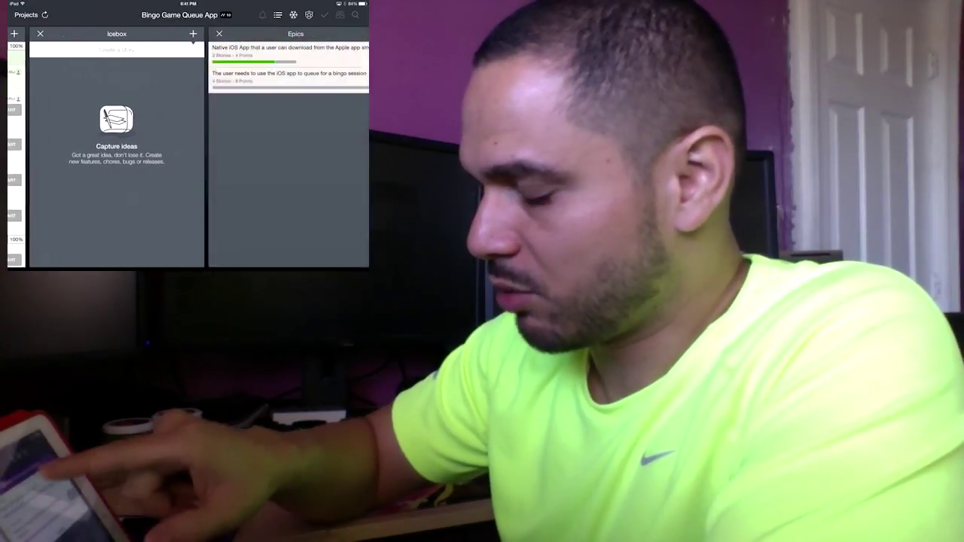
pyautogui.click(275, 48)
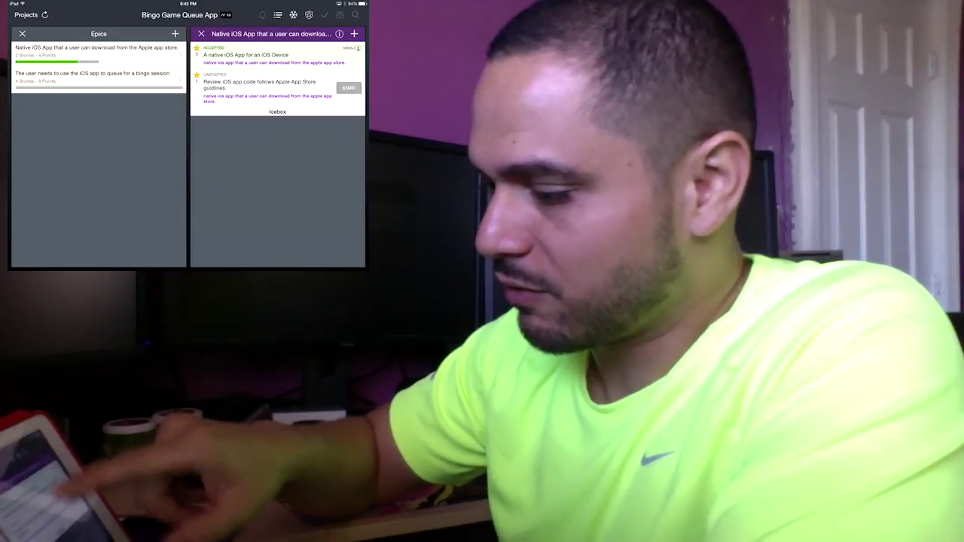
pyautogui.click(245, 55)
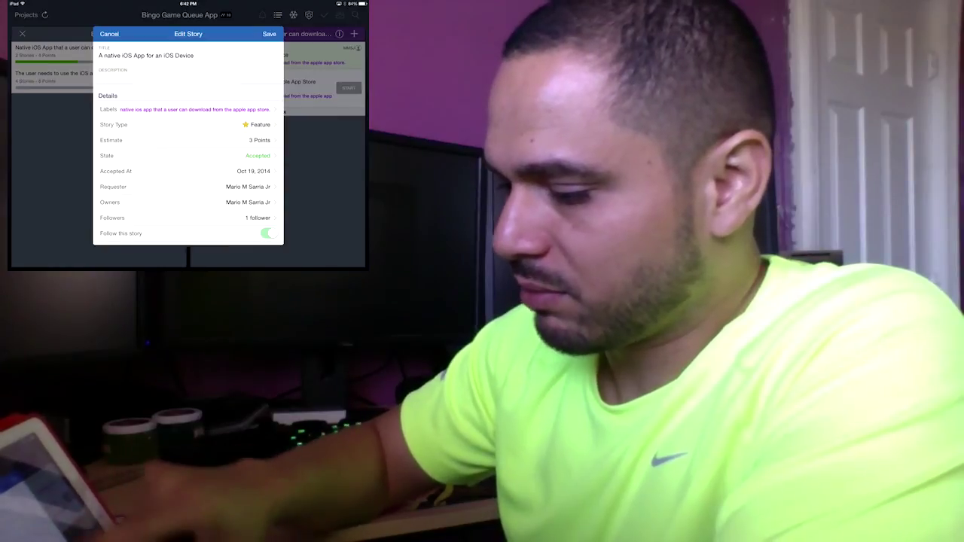
# Review the accepted story down to Story Actions and its Created/Updated dates, then close it with Save
pyautogui.scroll(-2, 188, 143)
pyautogui.scroll(2, 188, 144)
pyautogui.scroll(-2, 188, 143)
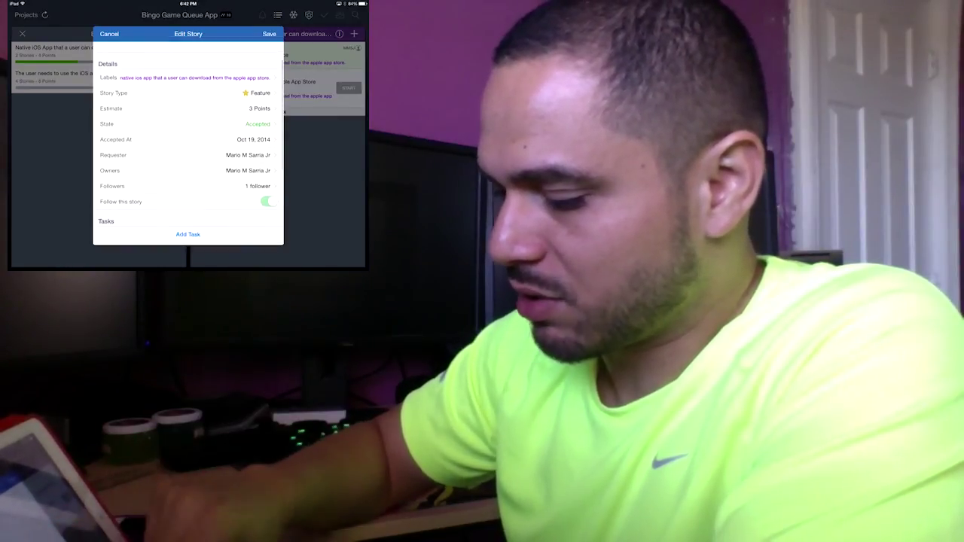
pyautogui.scroll(2, 189, 143)
pyautogui.scroll(-3, 189, 143)
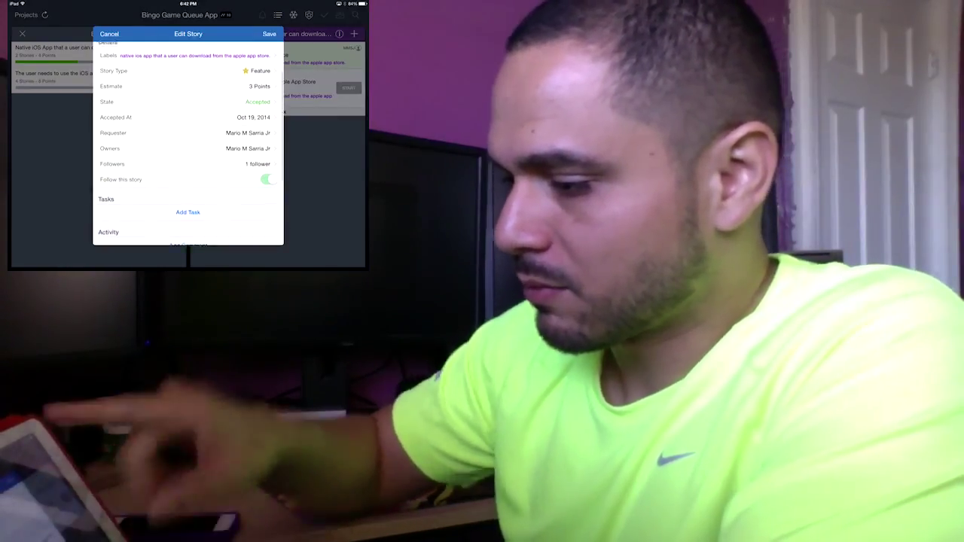
pyautogui.scroll(-2, 188, 143)
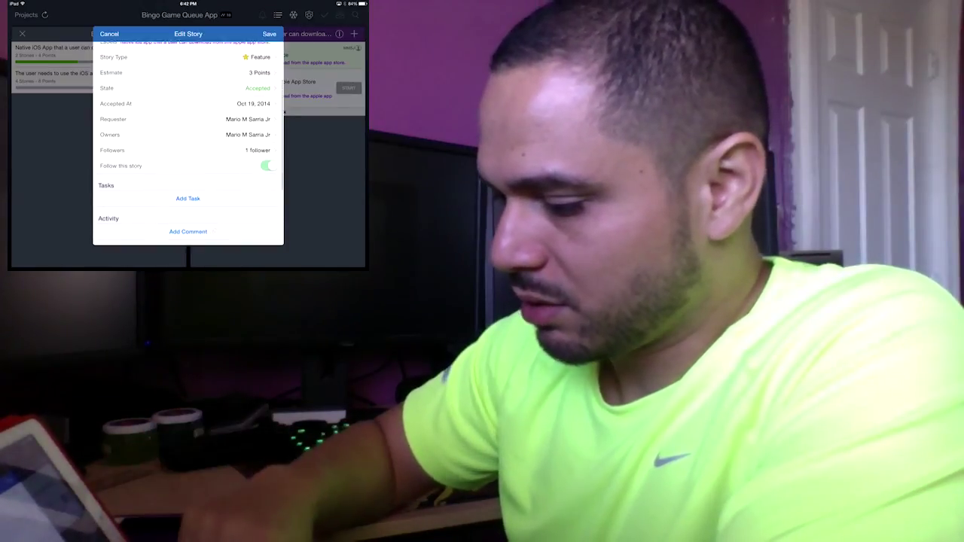
pyautogui.scroll(-1, 188, 143)
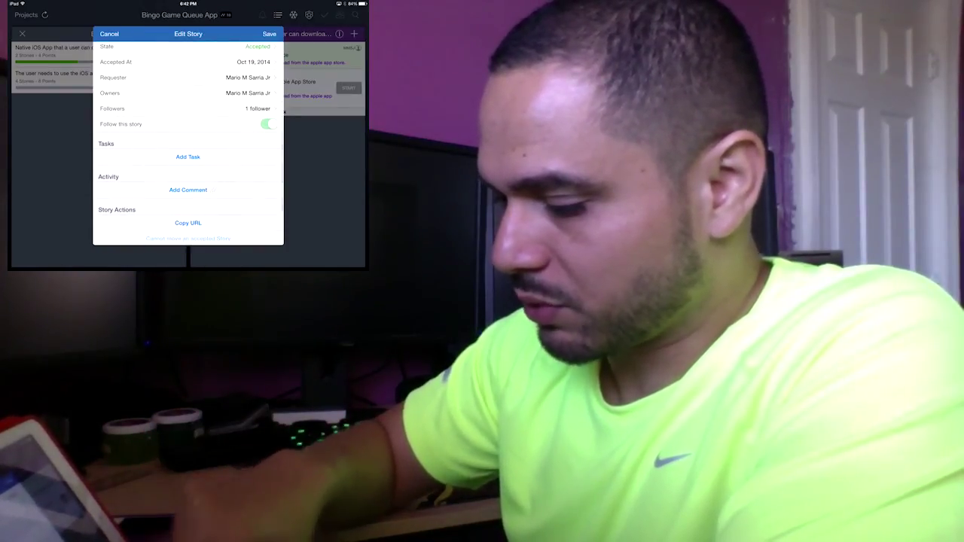
pyautogui.scroll(-1, 189, 143)
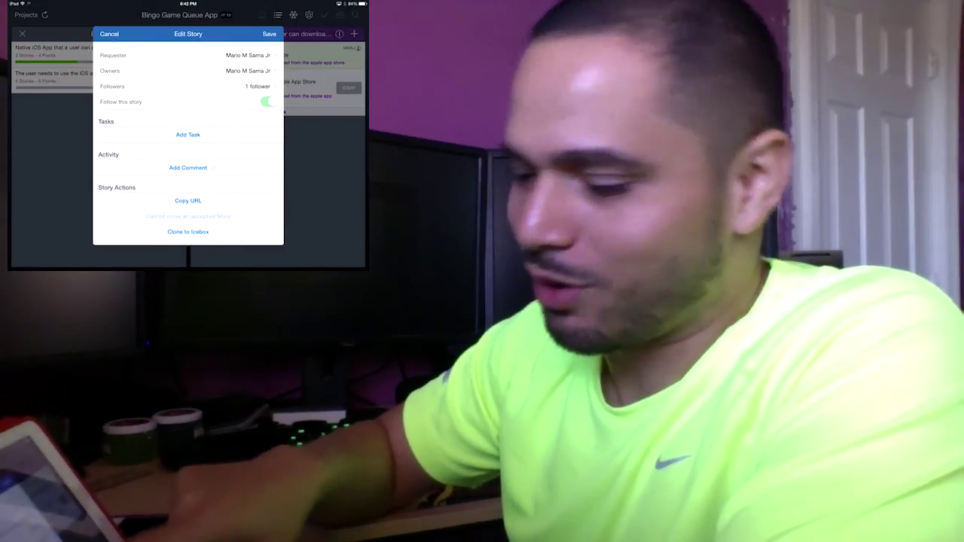
pyautogui.scroll(-2, 188, 143)
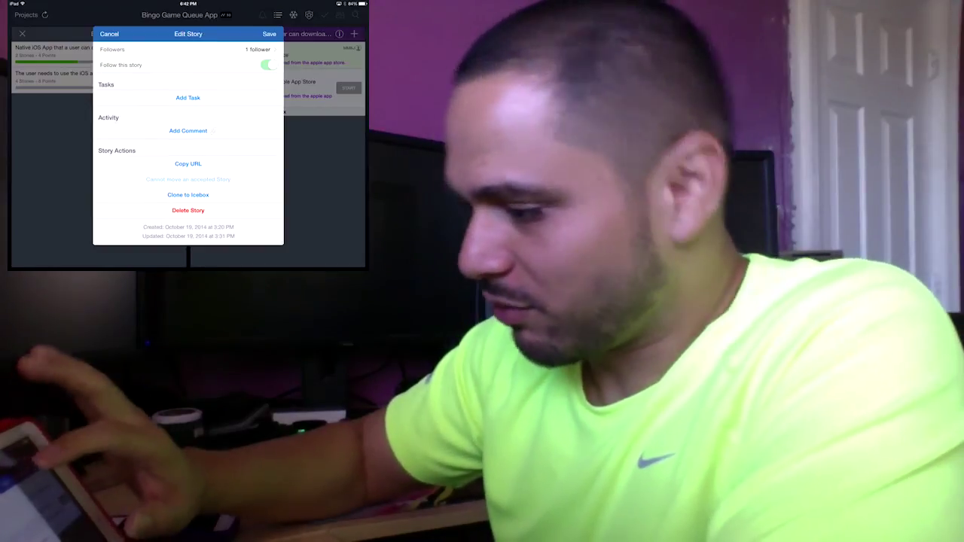
pyautogui.scroll(-1, 189, 144)
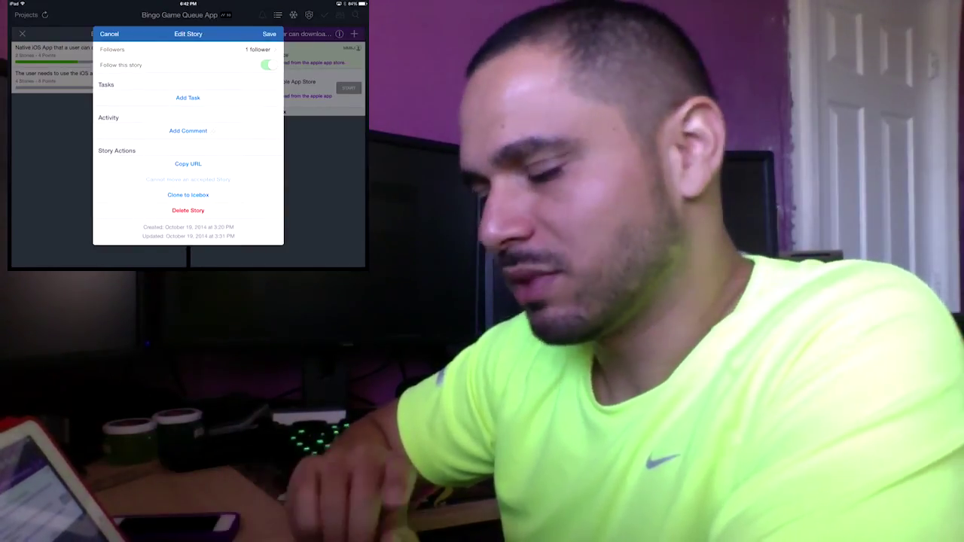
pyautogui.scroll(3, 188, 143)
pyautogui.scroll(-3, 188, 143)
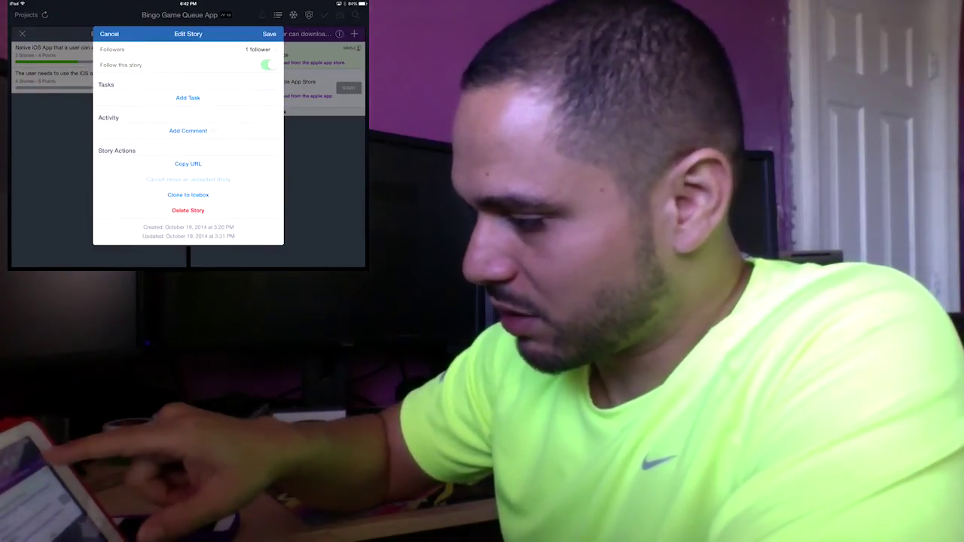
pyautogui.scroll(2, 188, 143)
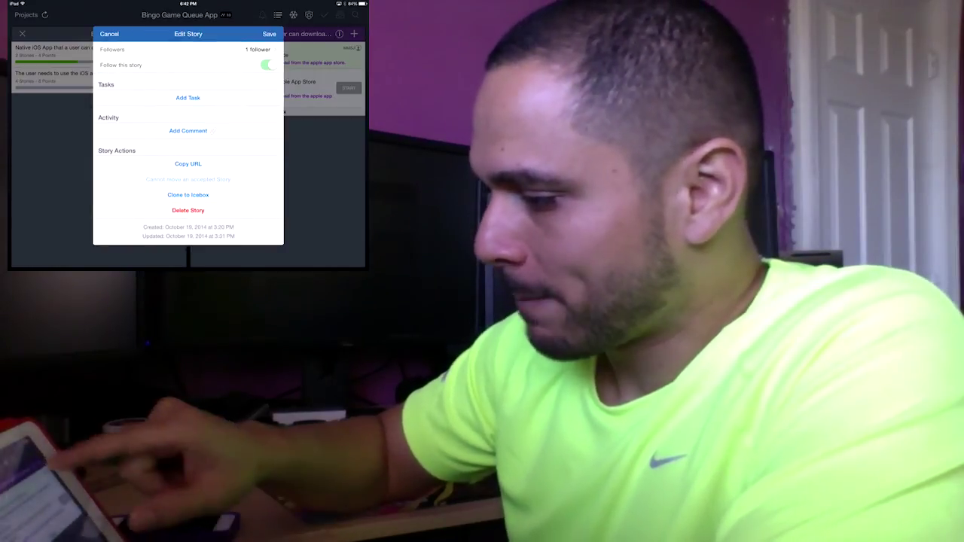
pyautogui.click(269, 34)
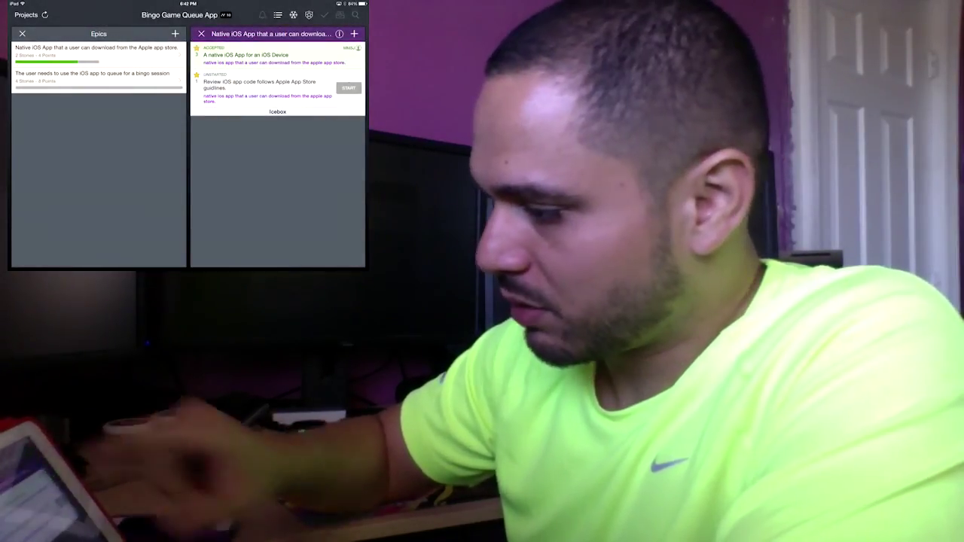
pyautogui.click(340, 33)
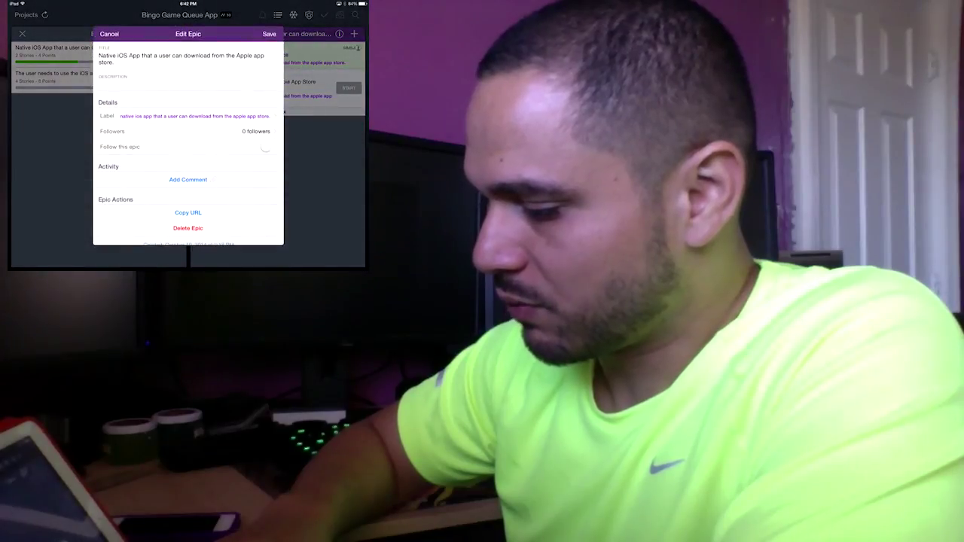
pyautogui.scroll(-2, 188, 143)
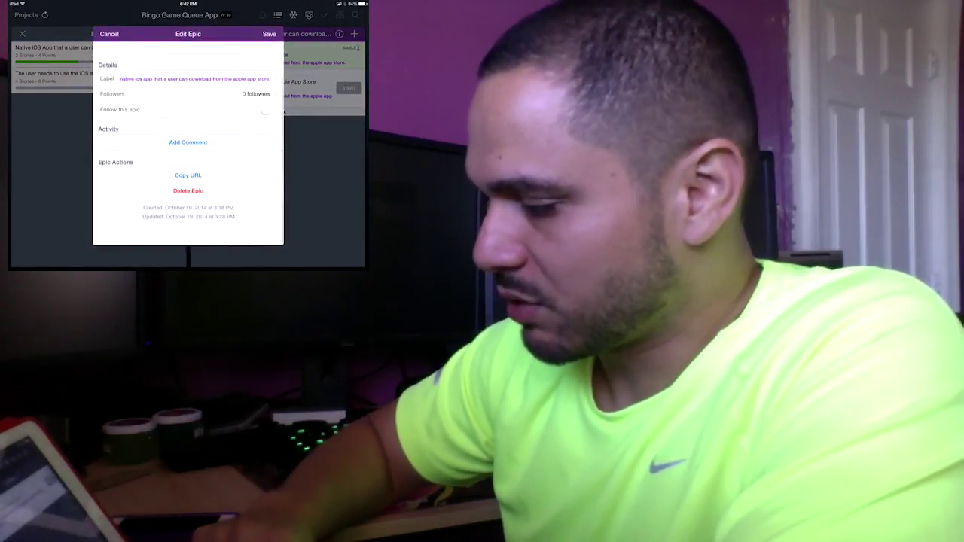
pyautogui.scroll(-2, 189, 143)
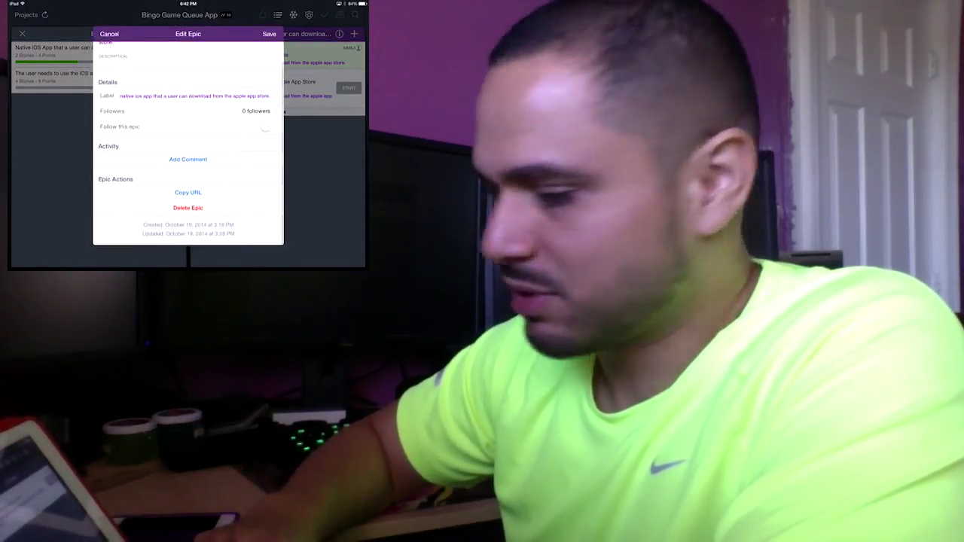
pyautogui.click(109, 34)
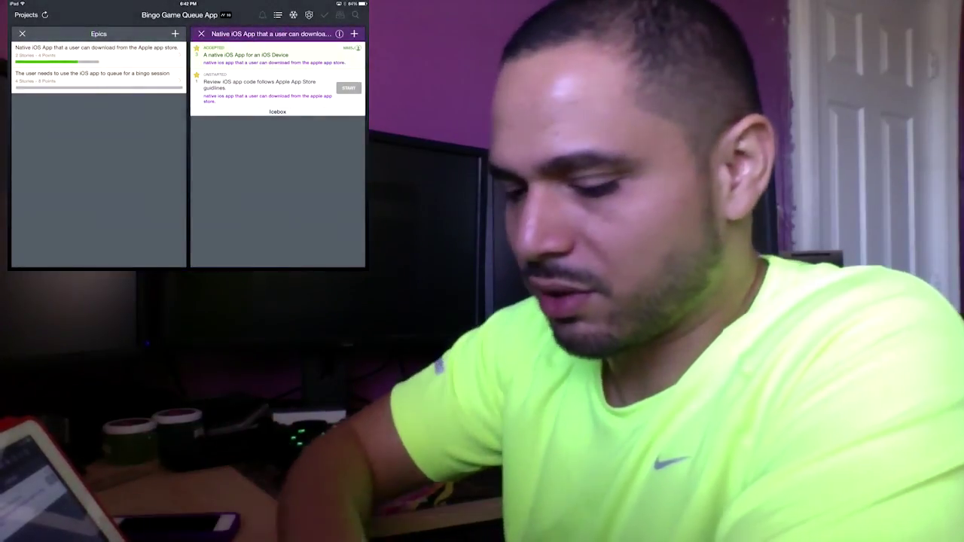
# Open the Done and My Work panels, search the project for 'Native', then return to Icebox and Epics
pyautogui.click(324, 15)
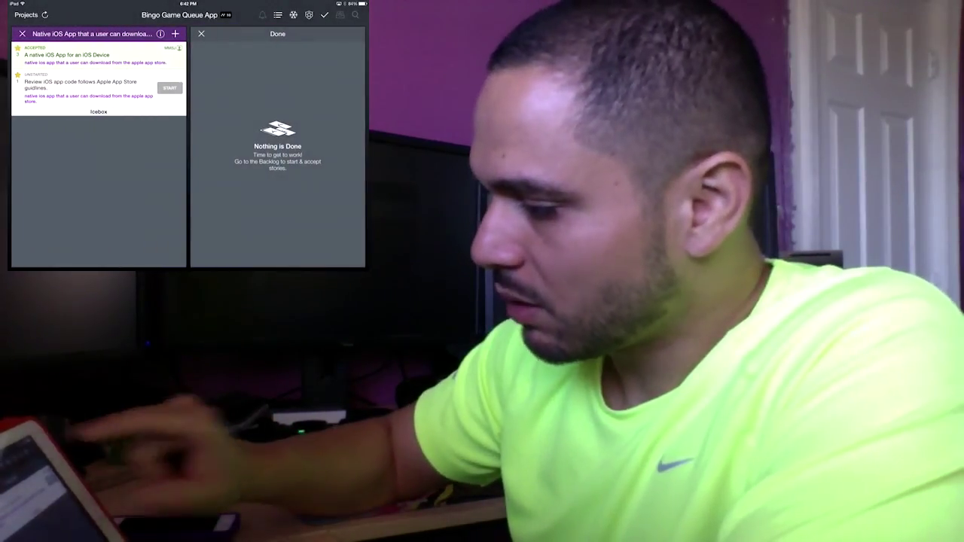
pyautogui.click(340, 14)
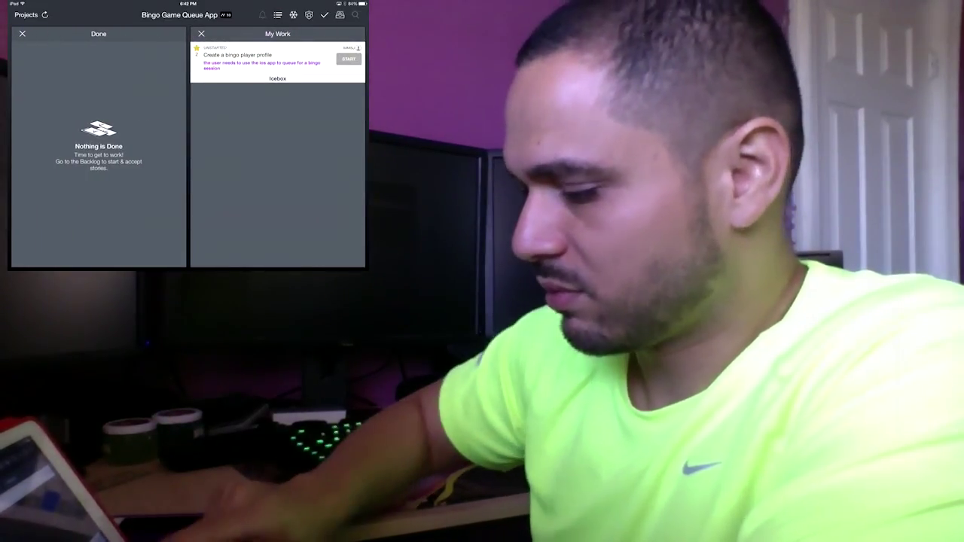
pyautogui.click(356, 14)
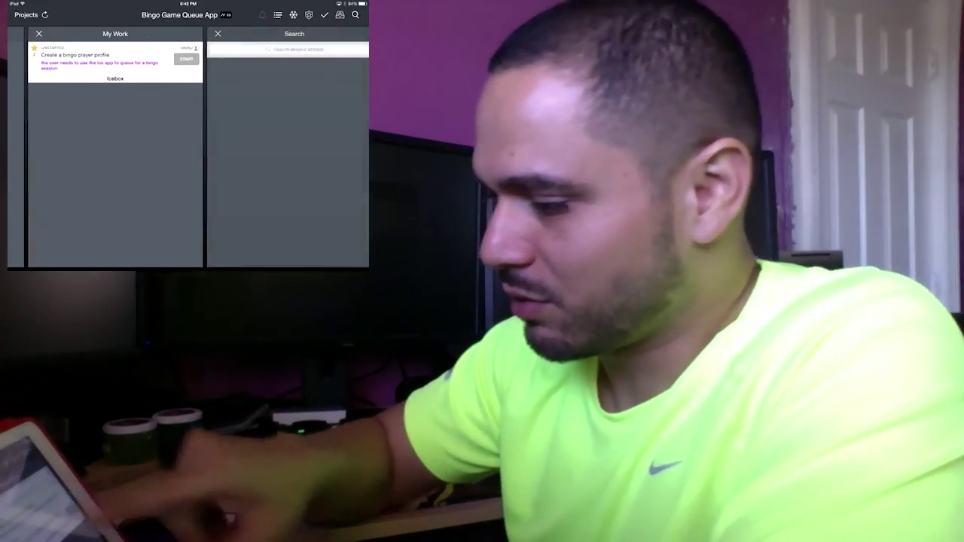
pyautogui.click(277, 49)
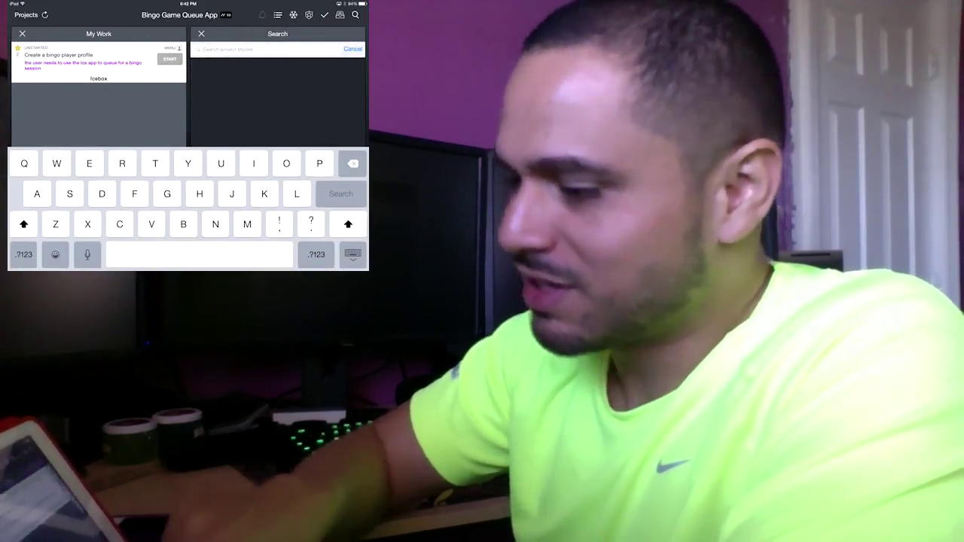
pyautogui.write('Na')
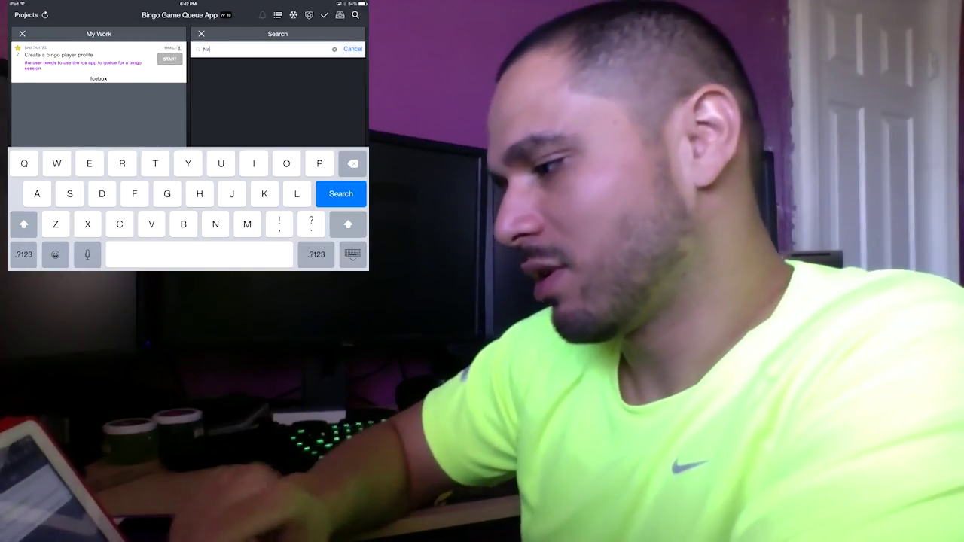
pyautogui.write('tiv')
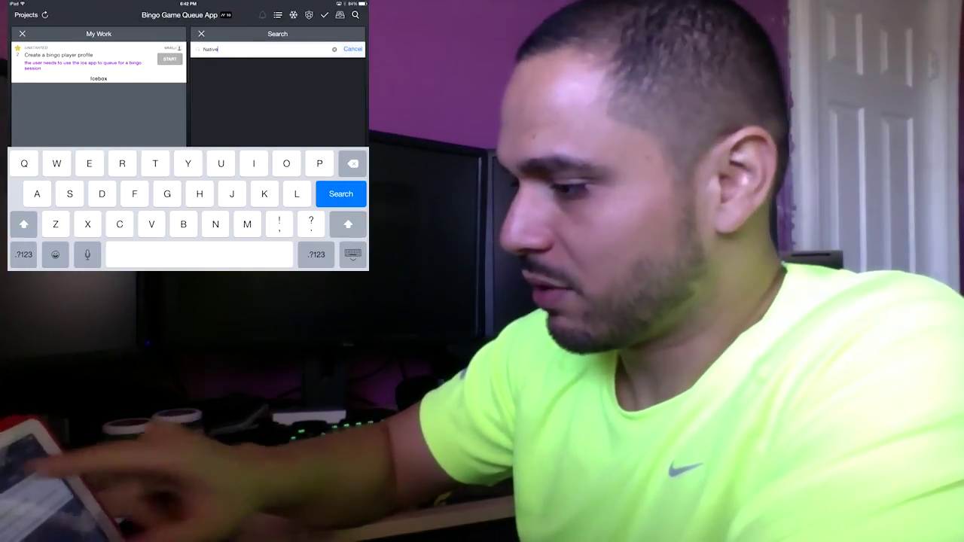
pyautogui.write('e')
pyautogui.press('Return')
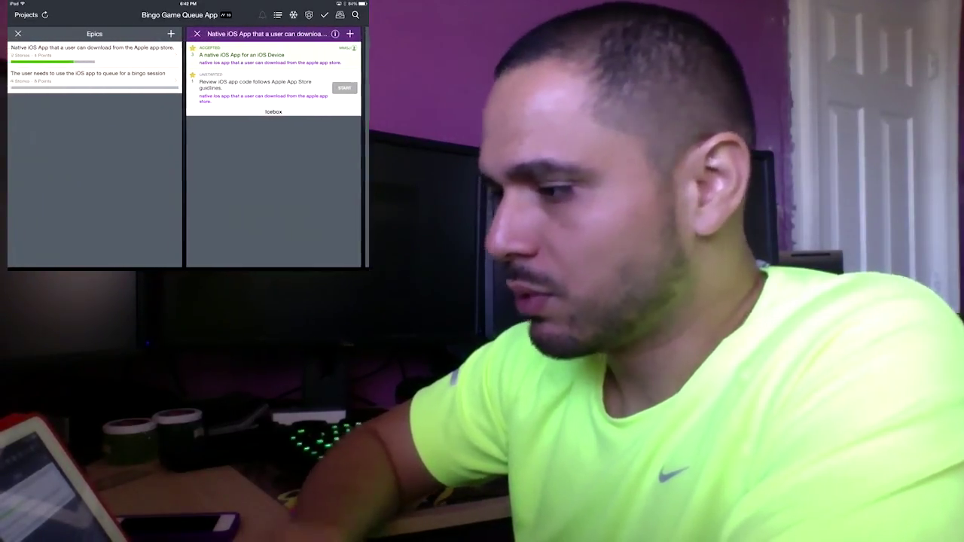
pyautogui.hscroll(-5, 188, 150)
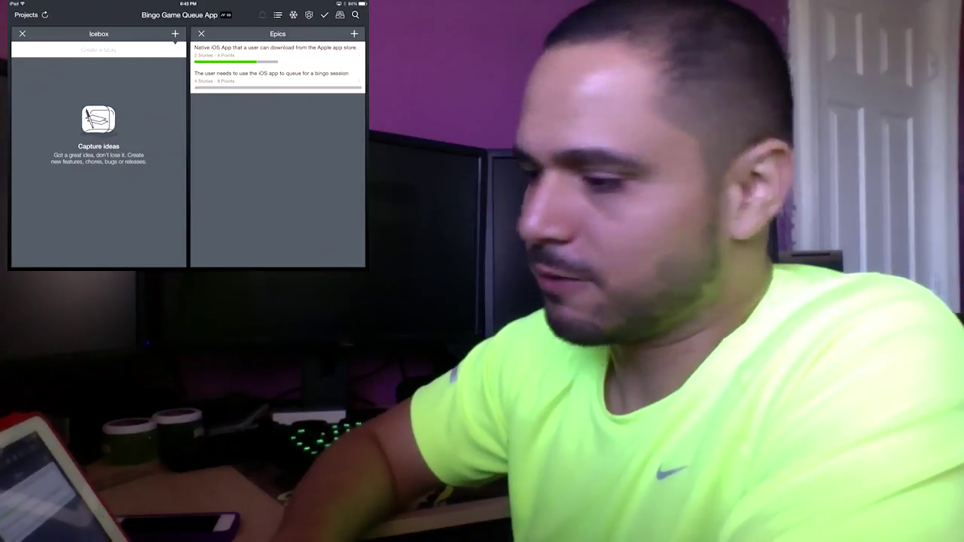
# Confirm there are no notifications, then show the Native iOS App epic's stories
pyautogui.click(262, 15)
pyautogui.click(313, 33)
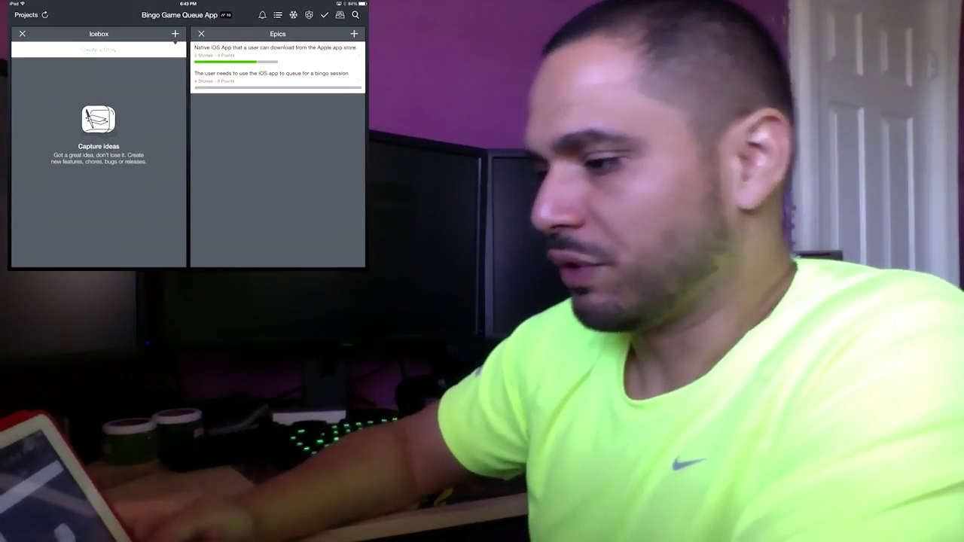
pyautogui.click(275, 48)
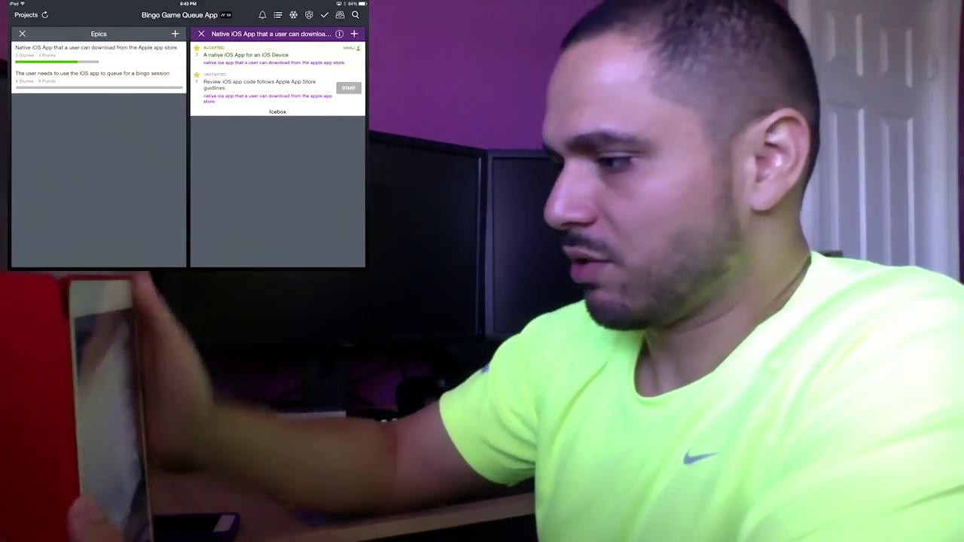
# Show the Icebox, then the Current & Backlog panel with the Oct 13 and Oct 20 iterations
pyautogui.click(293, 14)
pyautogui.click(278, 14)
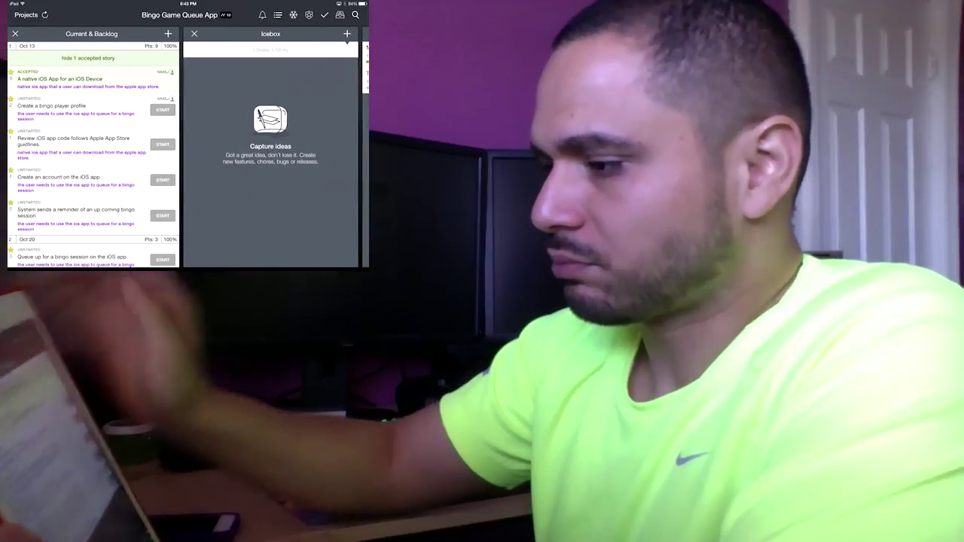
pyautogui.scroll(-2, 98, 151)
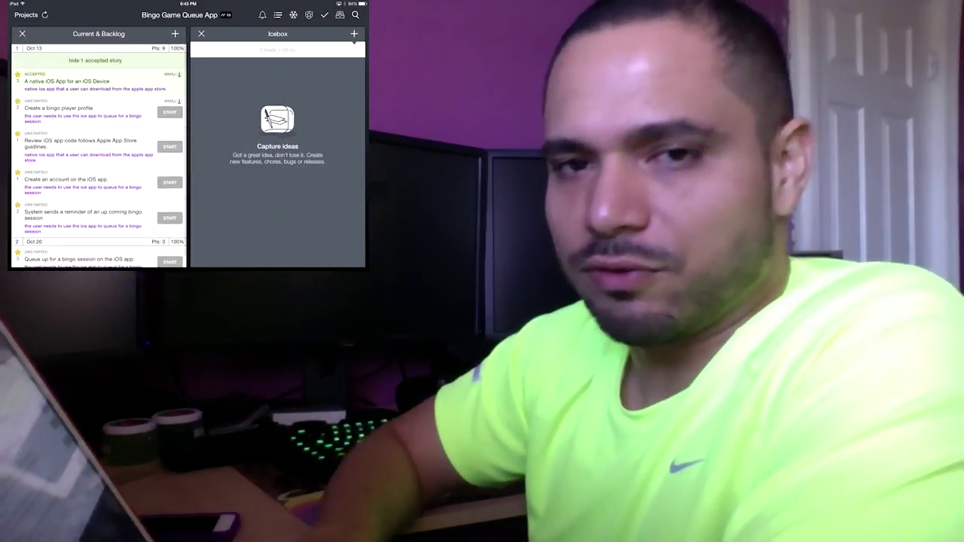
pyautogui.scroll(-1, 98, 151)
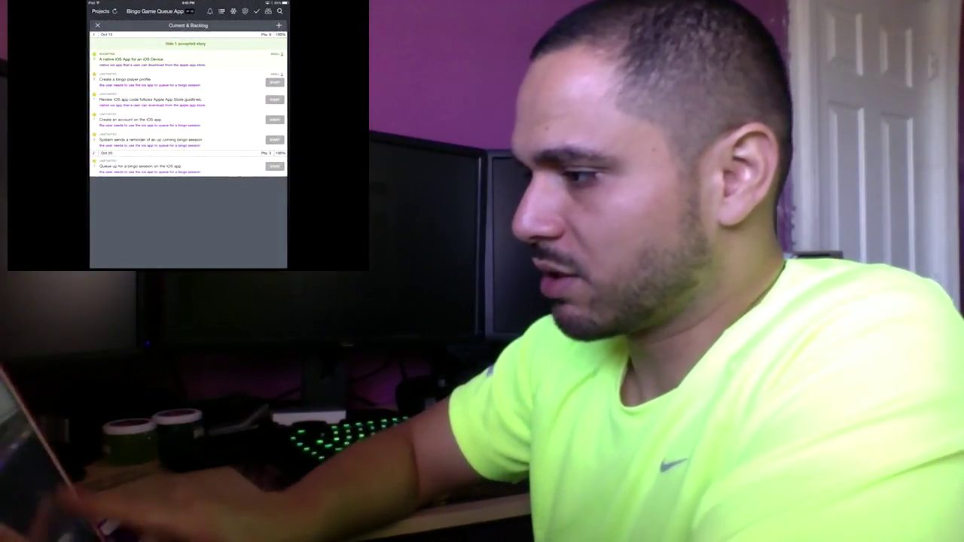
# In portrait, step through the empty Icebox, My Work, the 'Native' search results and Epics panels
pyautogui.moveTo(249, 188); pyautogui.dragTo(128, 188)
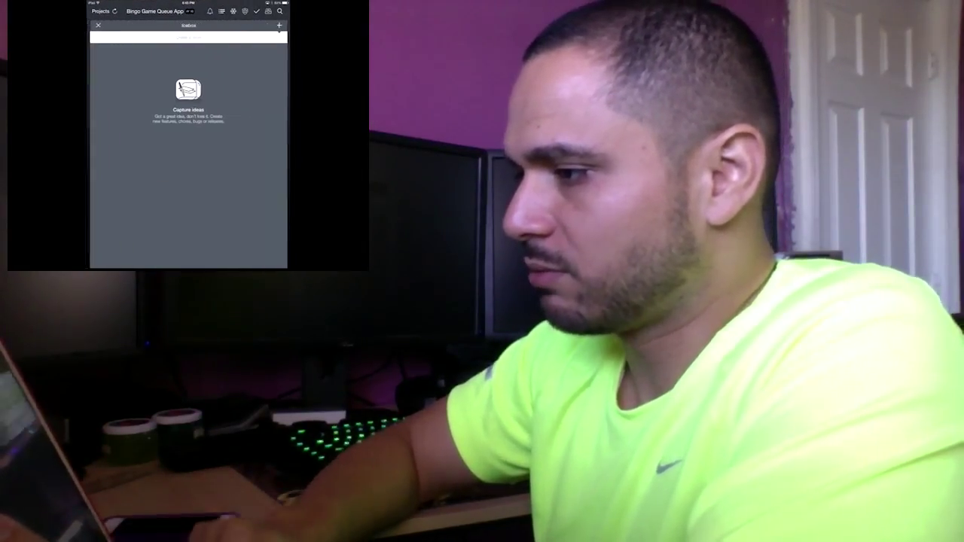
pyautogui.moveTo(248, 150); pyautogui.dragTo(129, 151)
pyautogui.click(233, 10)
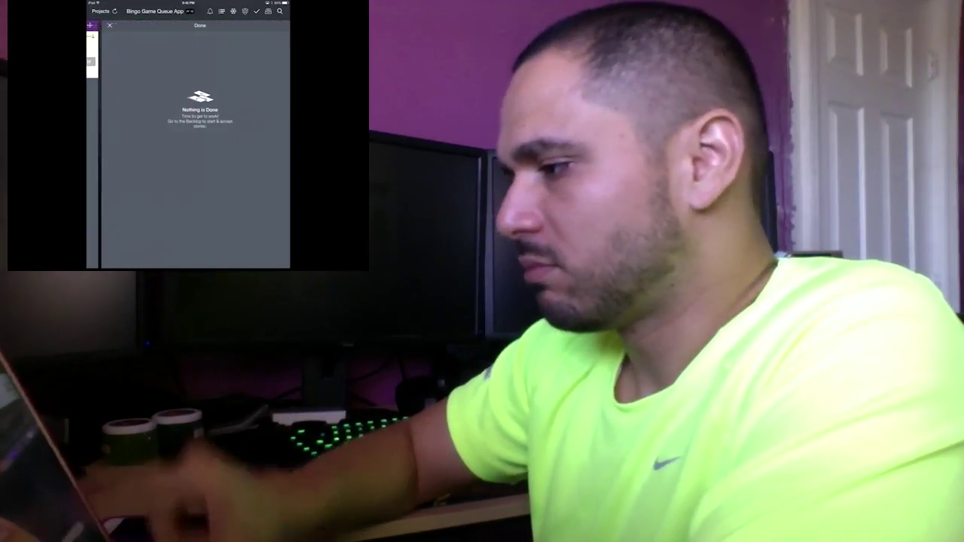
pyautogui.click(279, 11)
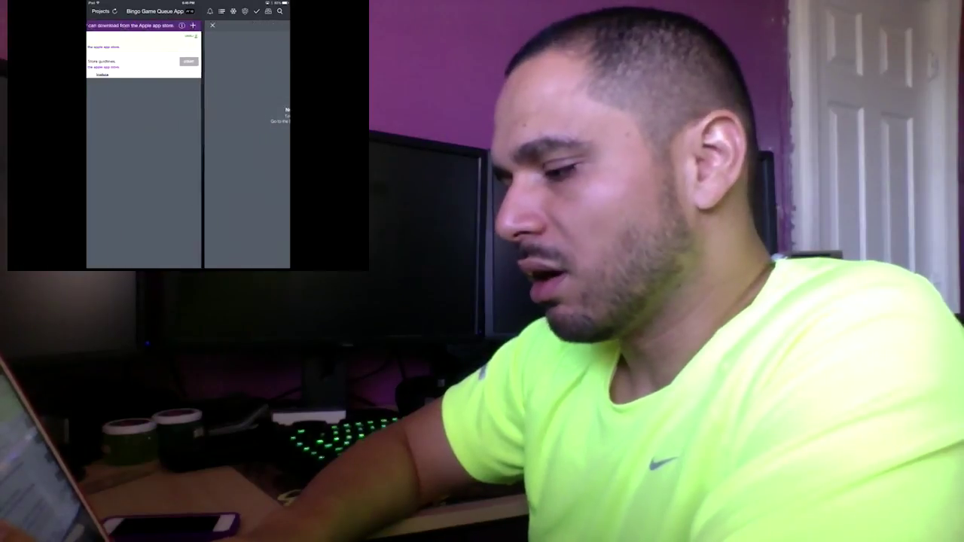
pyautogui.click(244, 11)
# Swipe between Epics and Current & Backlog, ending on the Oct 13 and Oct 20 stories
pyautogui.moveTo(128, 151); pyautogui.dragTo(249, 151)
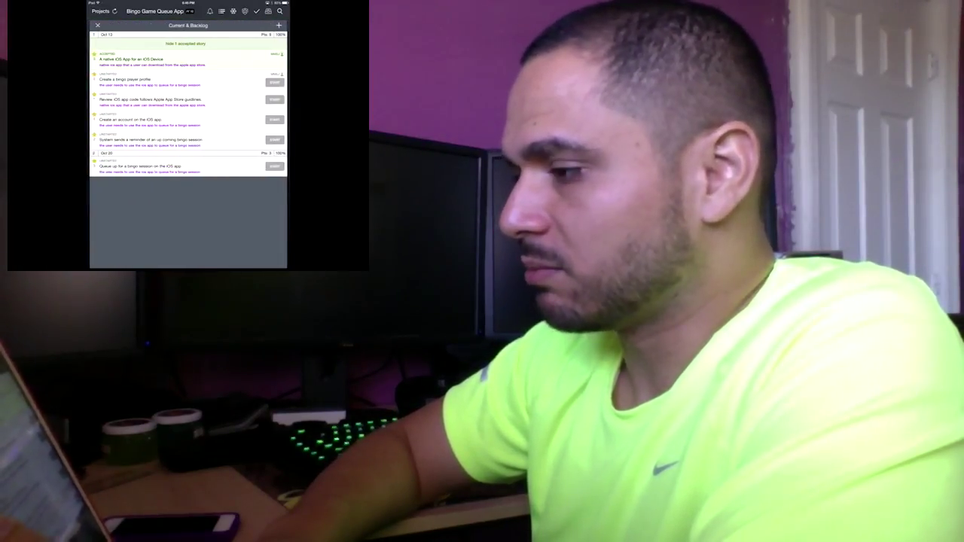
pyautogui.moveTo(128, 151); pyautogui.dragTo(128, 151)
pyautogui.moveTo(248, 151); pyautogui.dragTo(248, 151)
pyautogui.moveTo(128, 151); pyautogui.dragTo(248, 150)
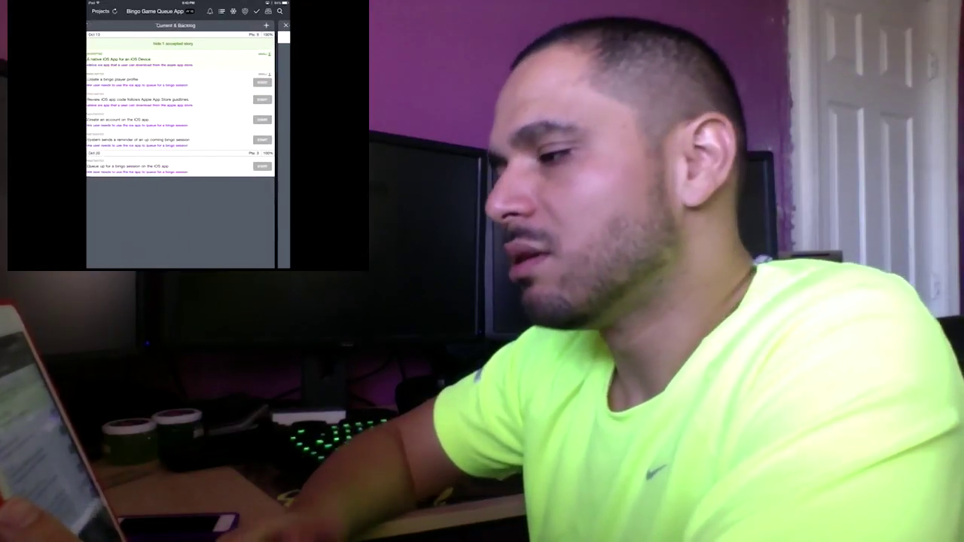